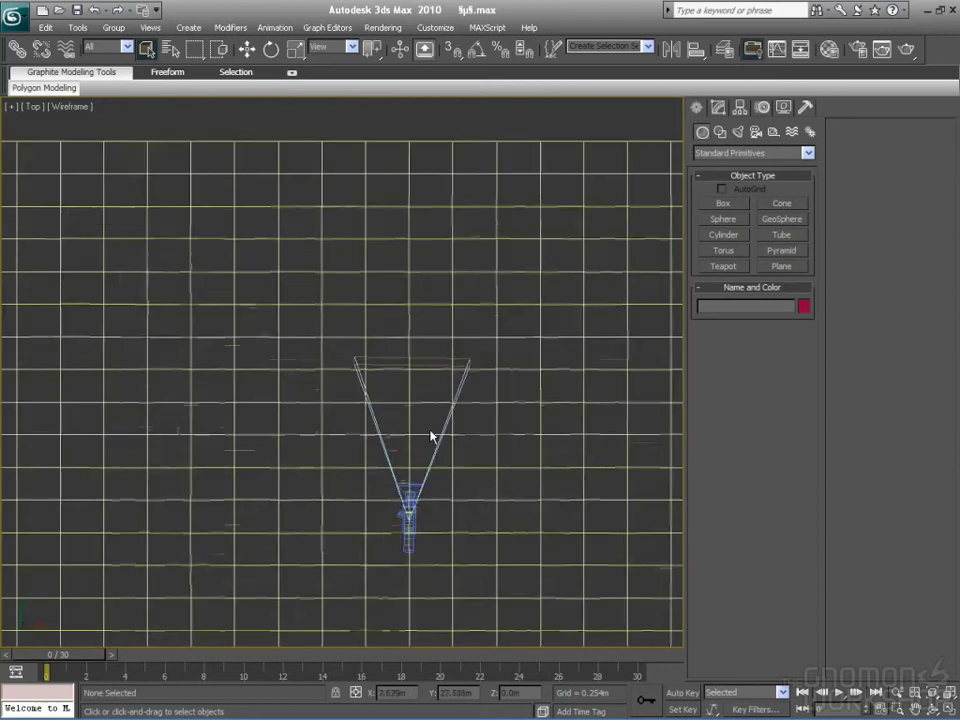
# - Inspect the scene through Camera01 with the ground plane selected, and restore the four-viewport layout
pyautogui.scroll(8, 467, 480)
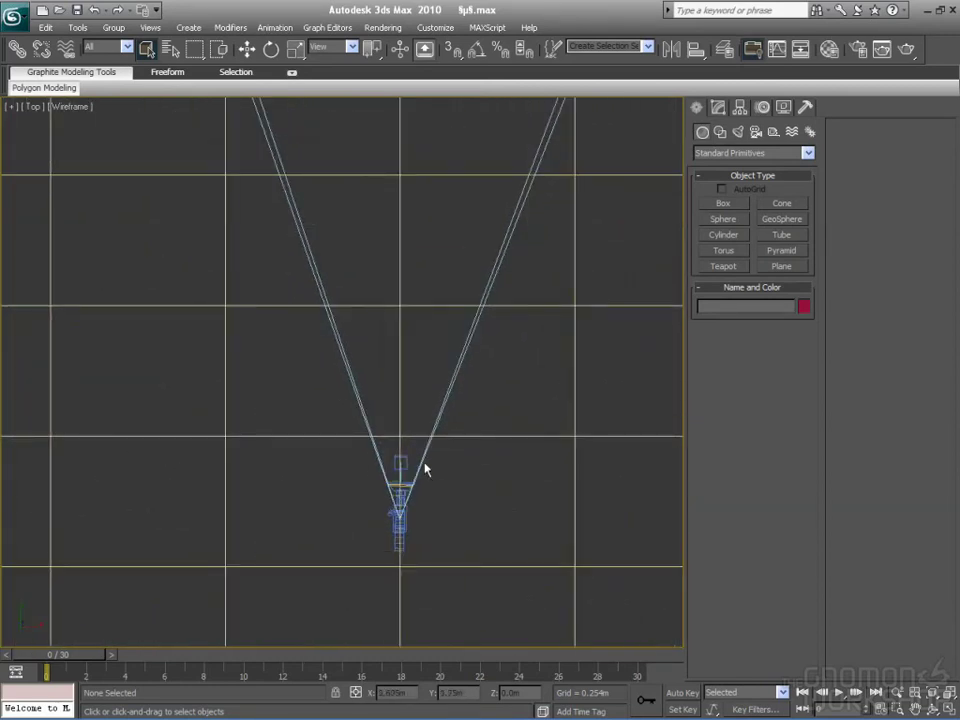
pyautogui.press('c')
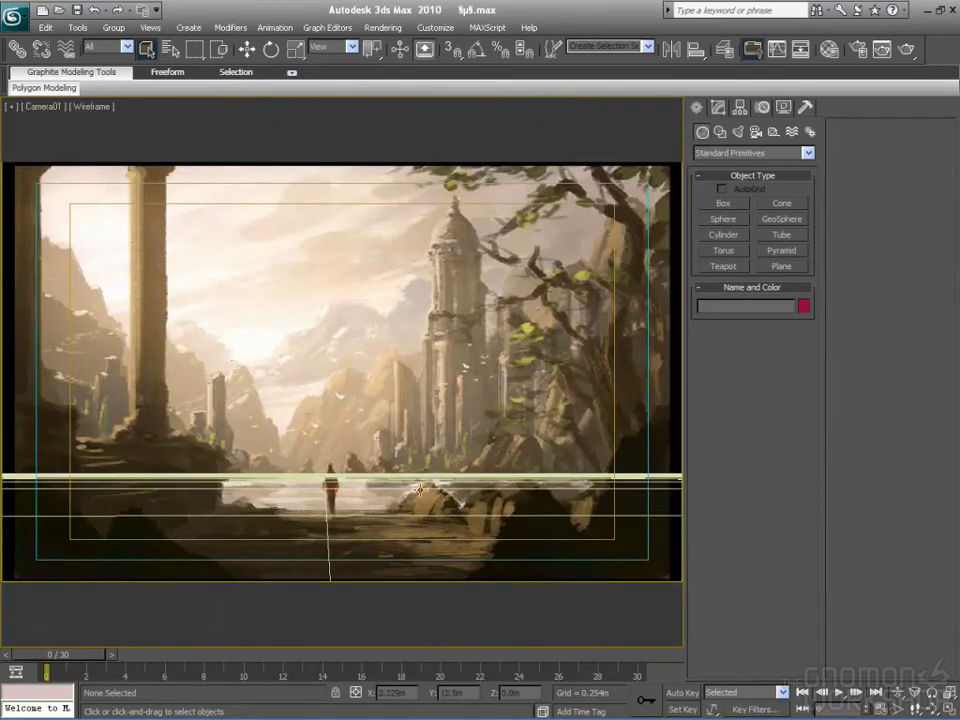
pyautogui.click(425, 480)
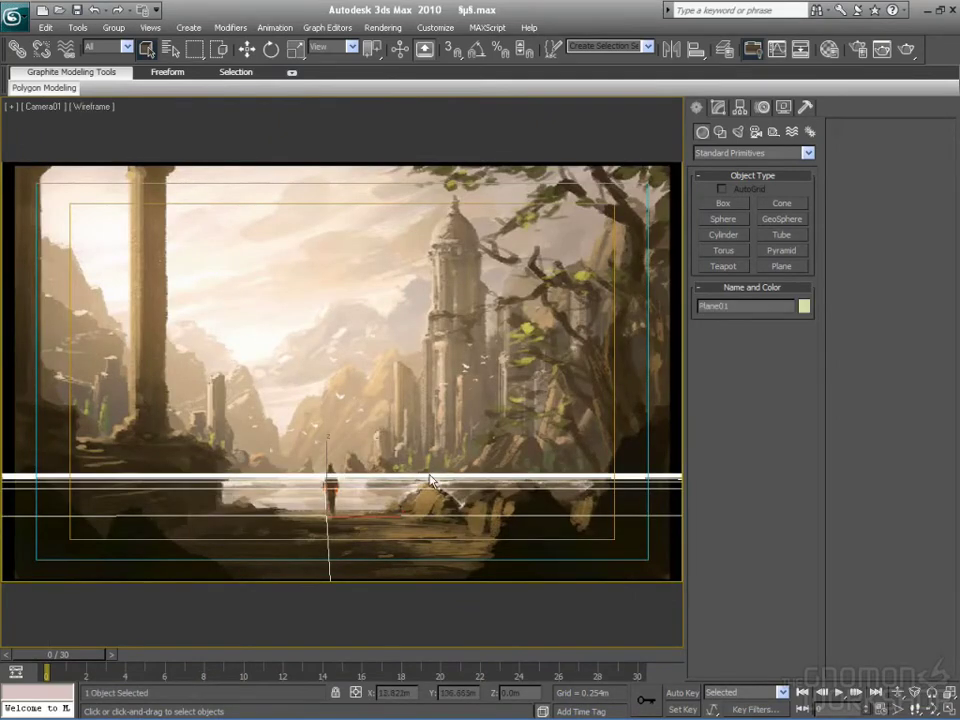
pyautogui.moveTo(360, 461); pyautogui.dragTo(376, 476, button='middle')
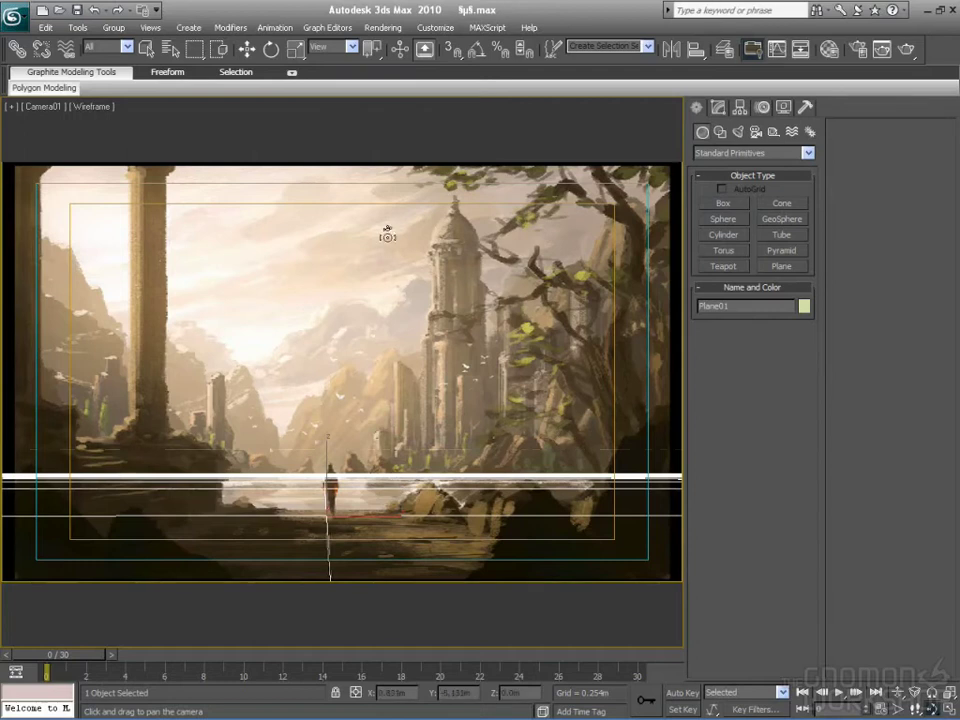
pyautogui.rightClick(318, 385)
pyautogui.hotkey('alt', 'w')
# - Create a box about 1.36 × 1.33 × 0.45 m at the left edge of the camera cone in the Top view and nudge it into position
pyautogui.moveTo(228, 560); pyautogui.dragTo(228, 528, button='middle')
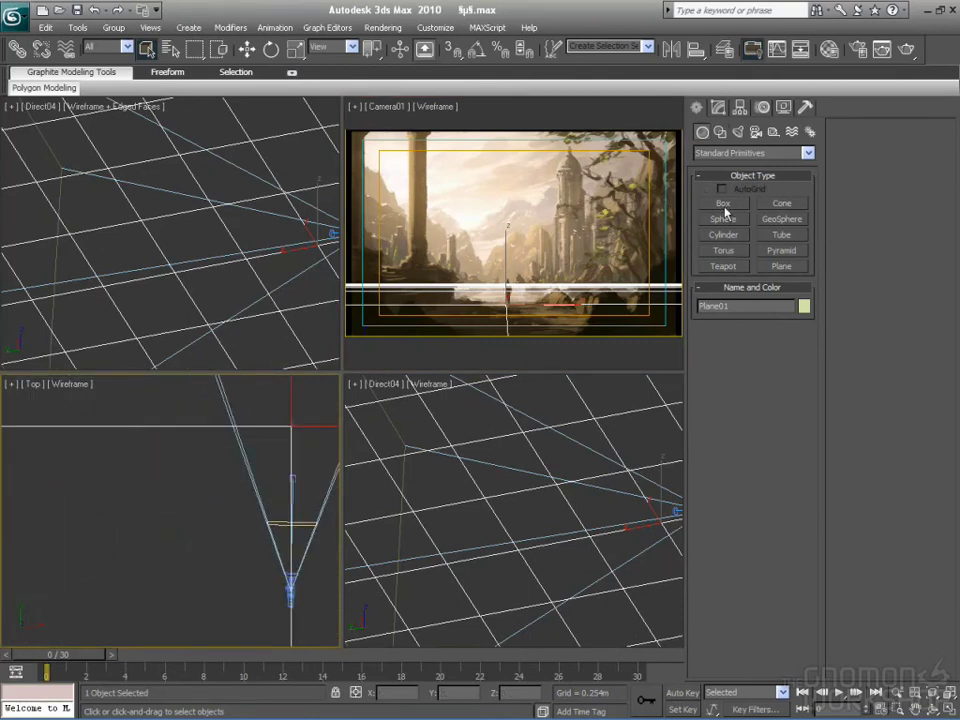
pyautogui.click(724, 205)
pyautogui.moveTo(279, 523); pyautogui.dragTo(246, 595, button='middle')
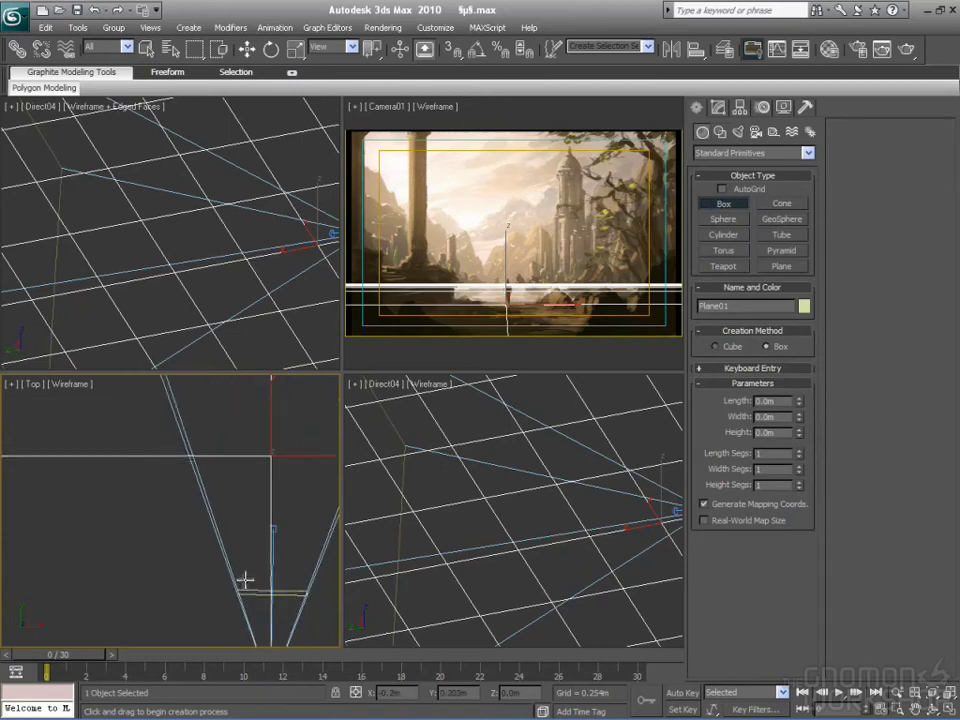
pyautogui.moveTo(249, 577); pyautogui.dragTo(204, 531)
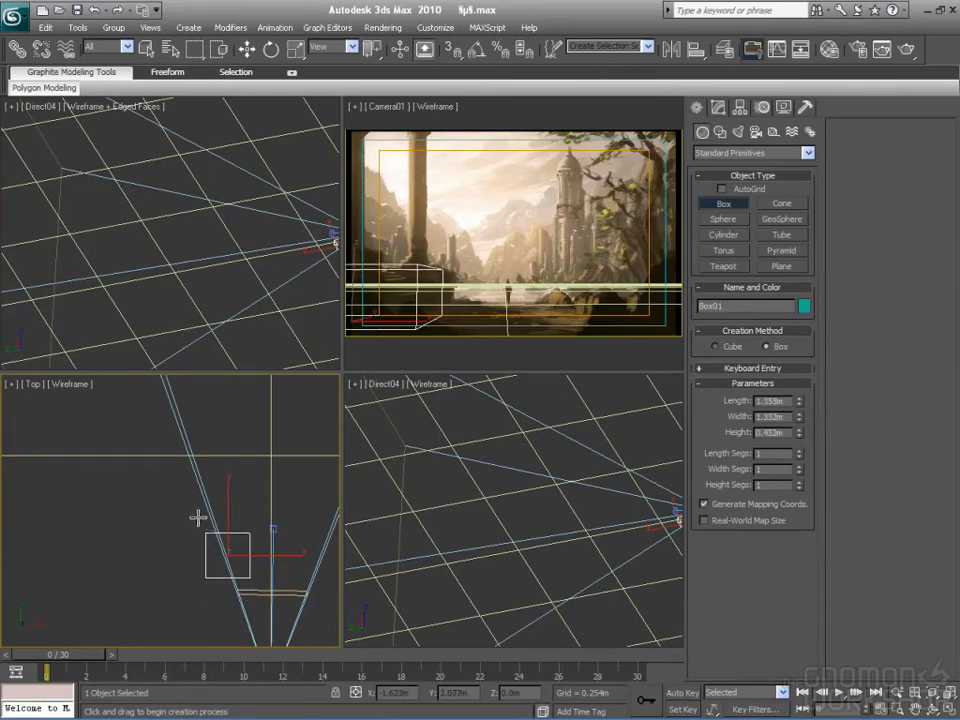
pyautogui.click(198, 518)
pyautogui.press('w')
pyautogui.moveTo(242, 531); pyautogui.dragTo(244, 520)
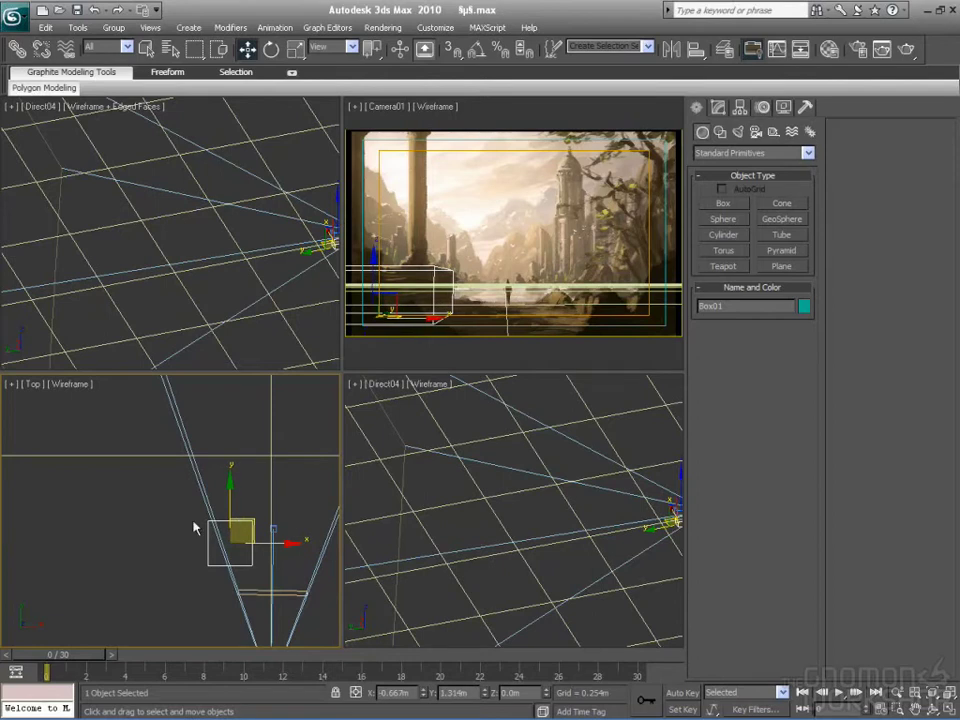
# - Copy the box straight toward the camera in the Top view and check both boxes against the painting in shaded mode
pyautogui.keyDown('shift'); pyautogui.moveTo(231, 500); pyautogui.dragTo(237, 598); pyautogui.keyUp('shift')
pyautogui.click(475, 432)
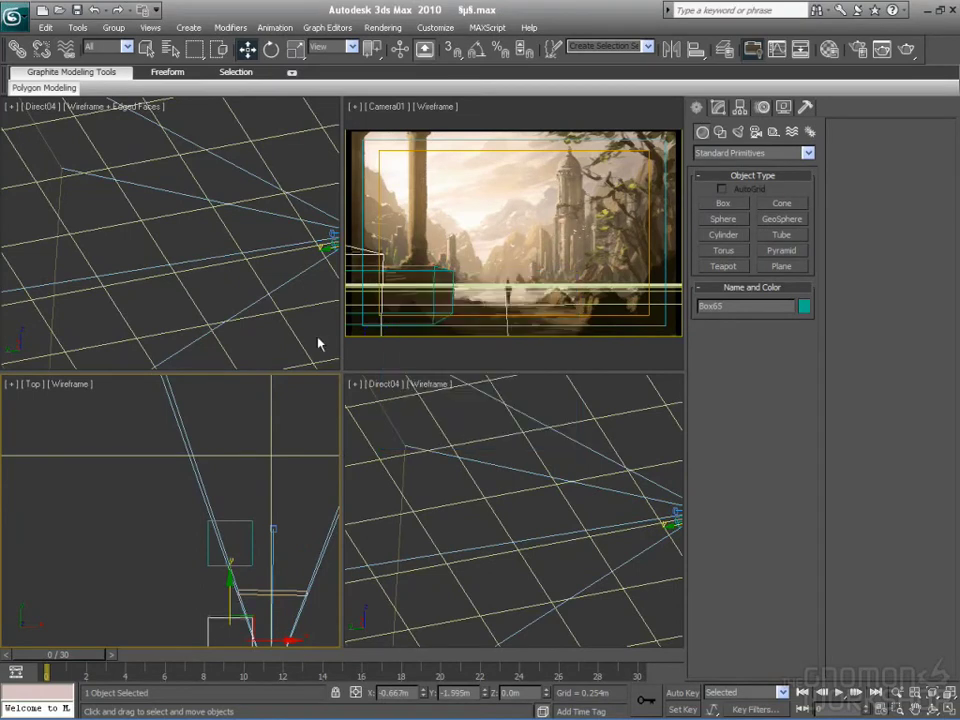
pyautogui.press('F3')
pyautogui.press('F3')
pyautogui.press('F3')
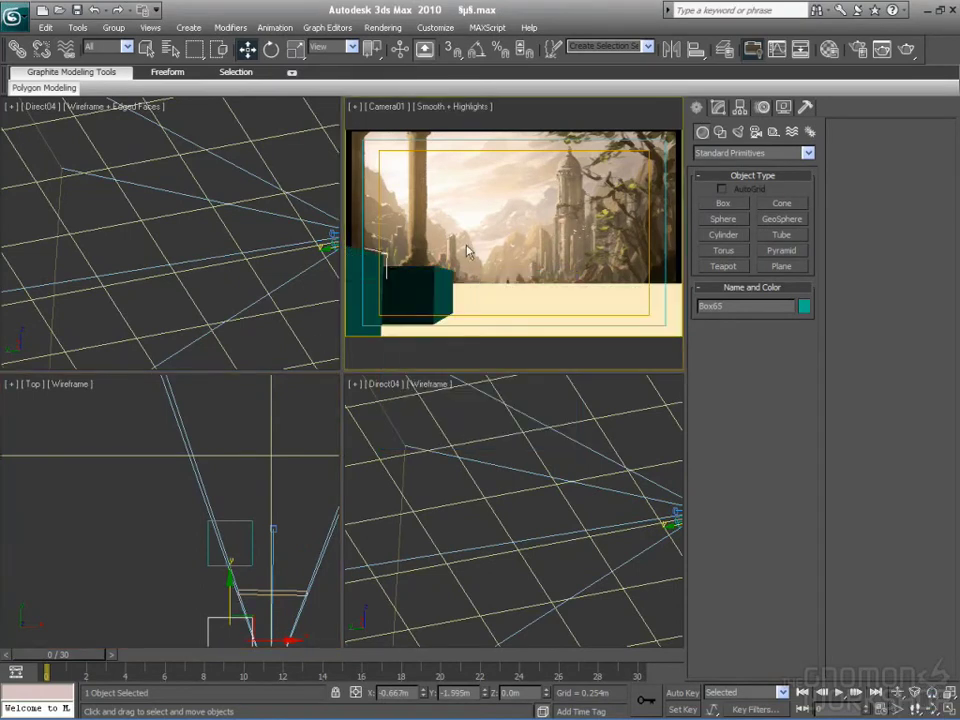
pyautogui.press('F3')
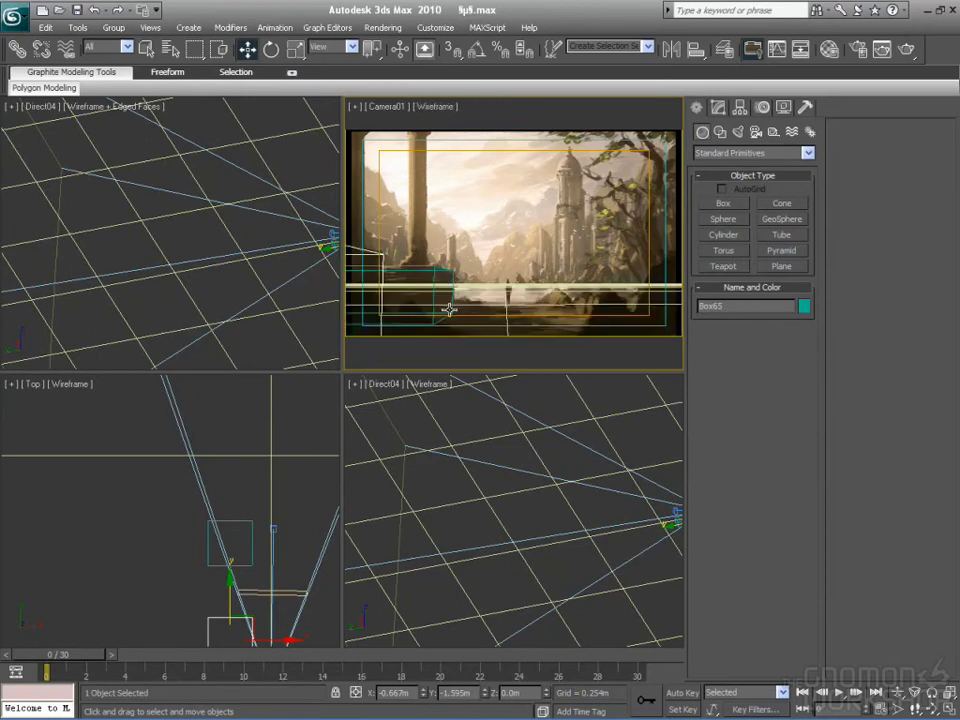
# - Move the first box farther from the camera to about Y 1.7 m, and shift both boxes slightly left
pyautogui.click(433, 319)
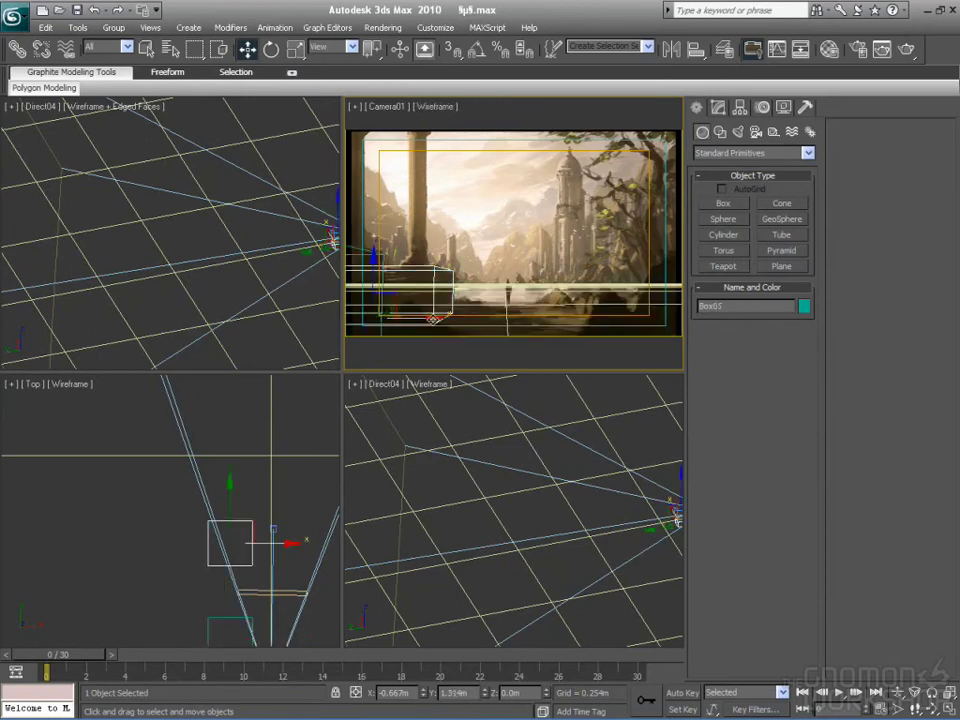
pyautogui.moveTo(230, 520); pyautogui.dragTo(223, 500)
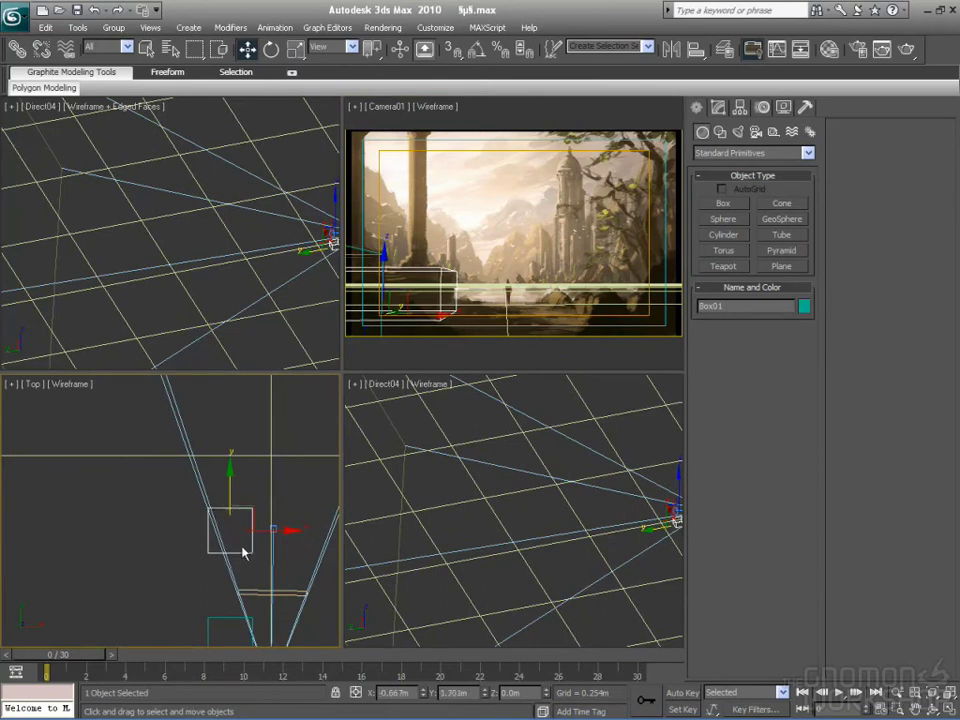
pyautogui.moveTo(265, 530); pyautogui.dragTo(263, 530)
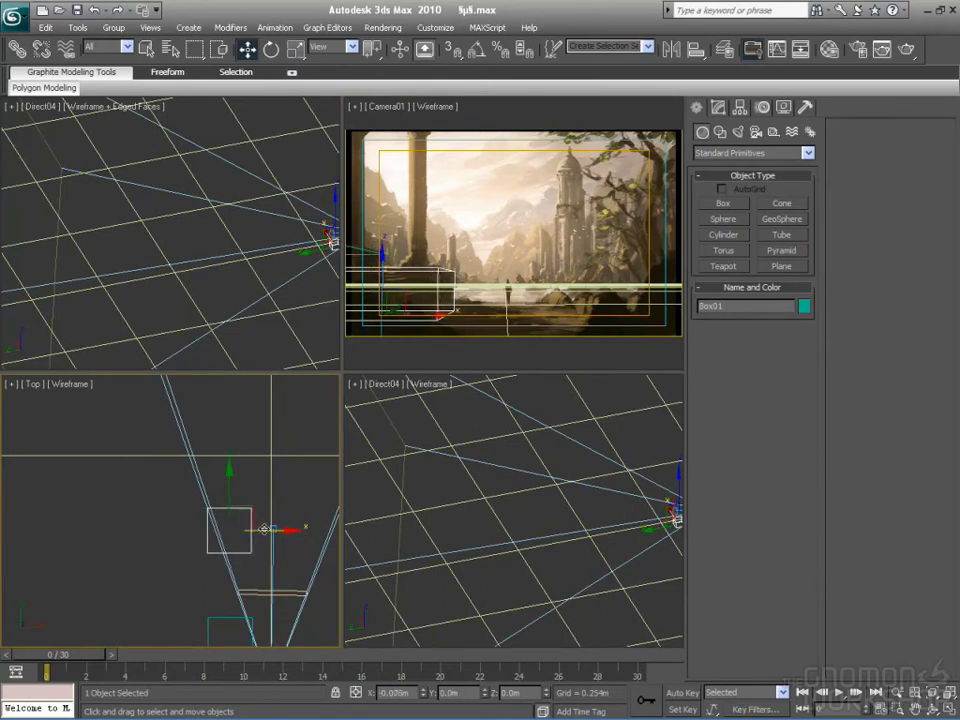
pyautogui.click(235, 623)
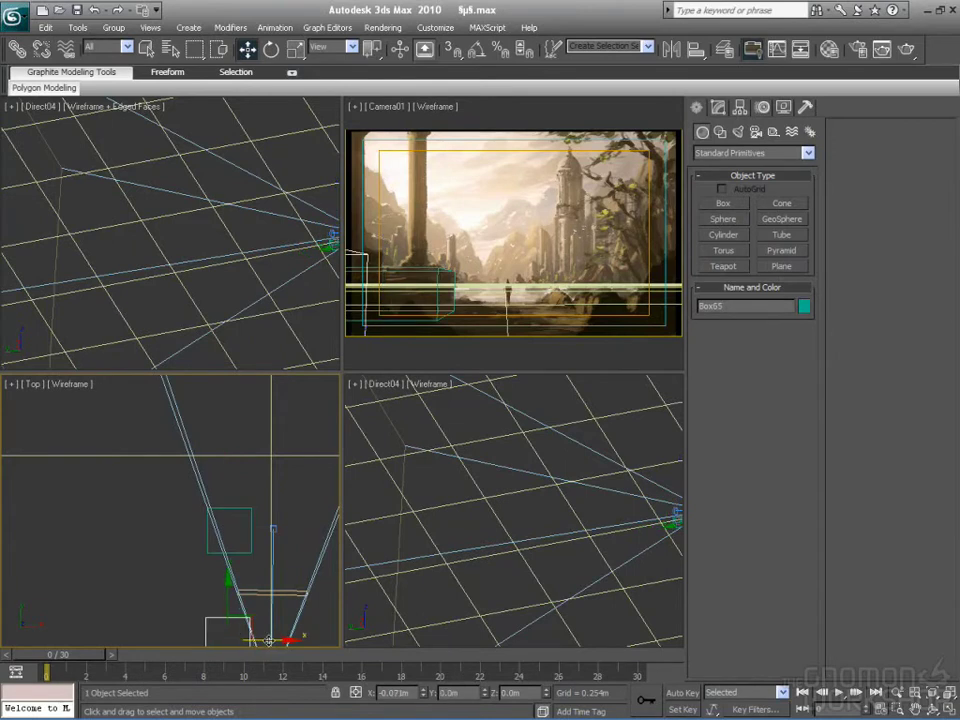
pyautogui.click(205, 572)
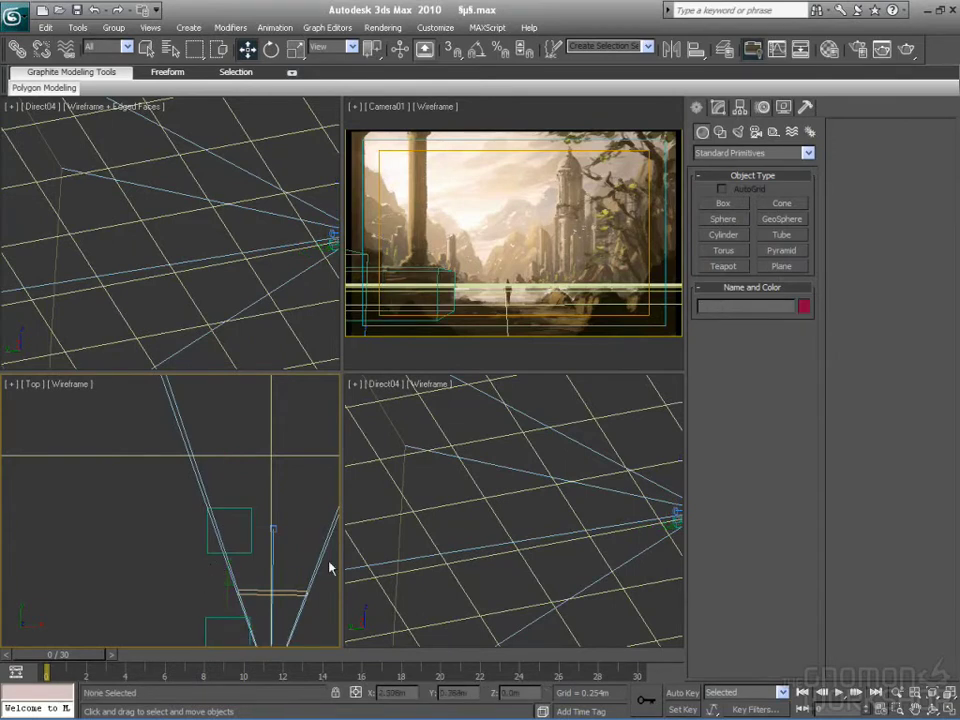
# - Compare the shaded boxes with the painting and move the nearer box slightly away from the camera, to about Y -1.36 m
pyautogui.click(388, 362)
pyautogui.press('F3')
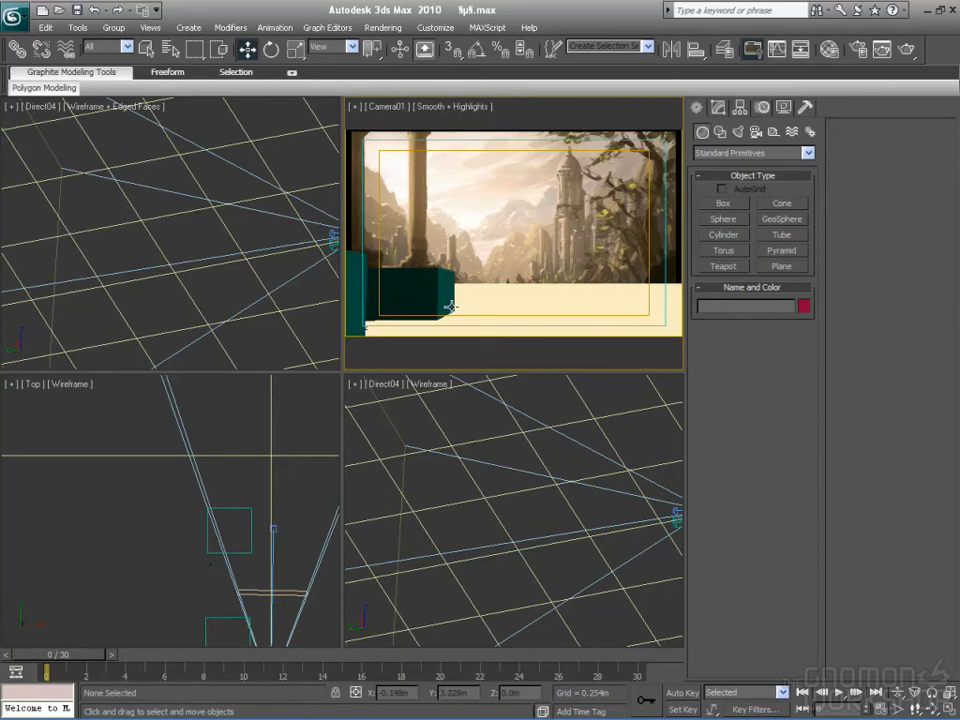
pyautogui.press('F3')
pyautogui.press('F3')
pyautogui.press('F3')
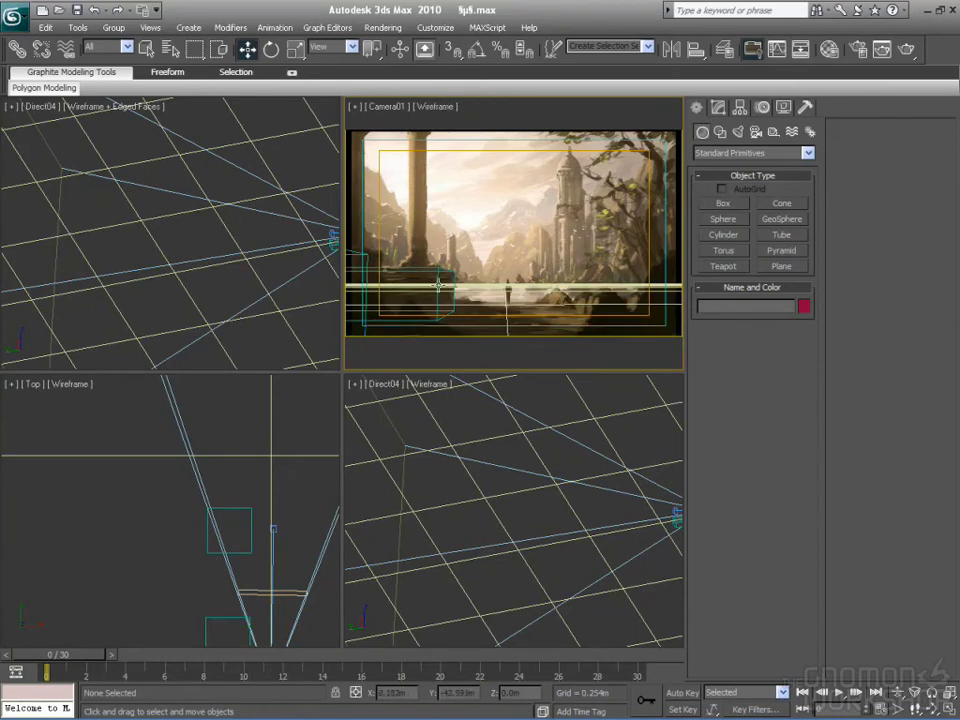
pyautogui.press('F3')
pyautogui.press('F3')
pyautogui.click(355, 257)
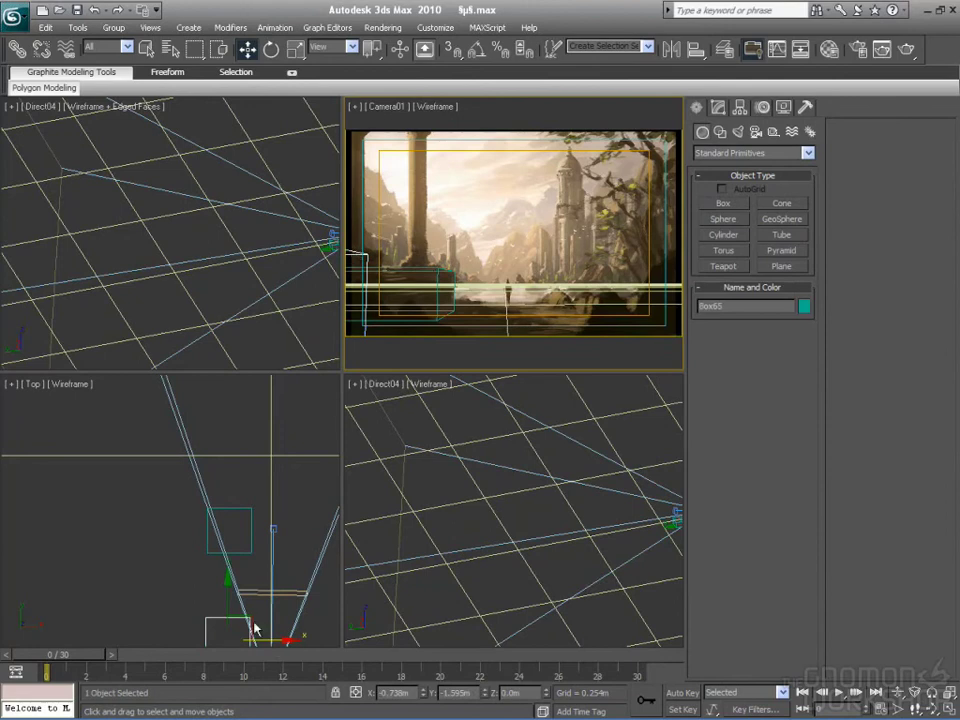
pyautogui.click(227, 600)
pyautogui.moveTo(228, 598); pyautogui.dragTo(229, 590)
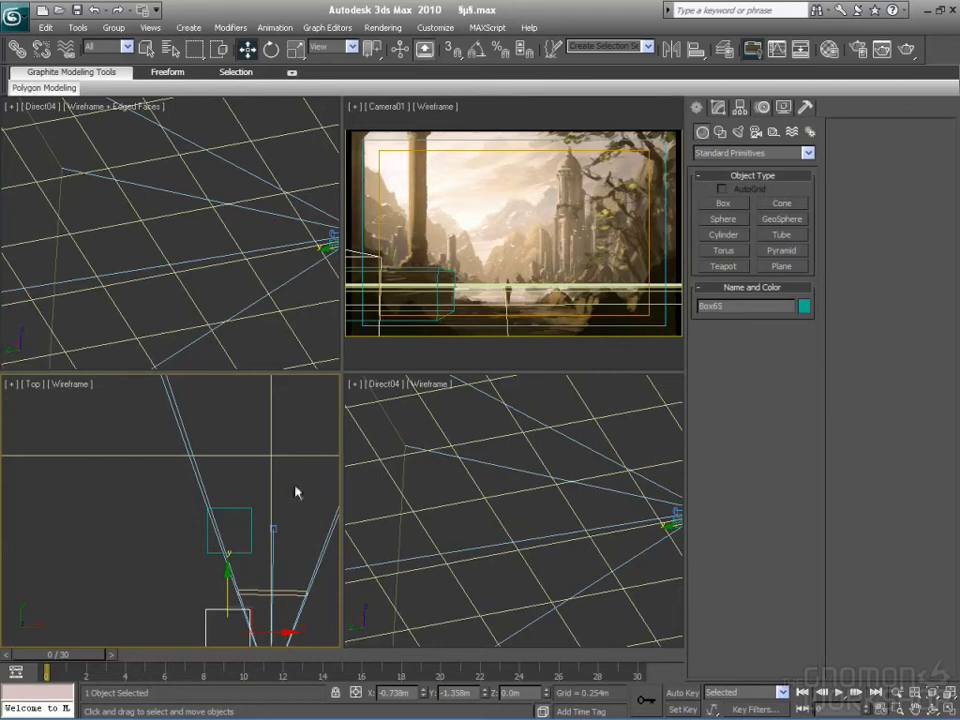
# - Create a cylinder about 0.18 m in radius and 2.19 m high, and place it on top of the farther box over the painted column
pyautogui.click(723, 235)
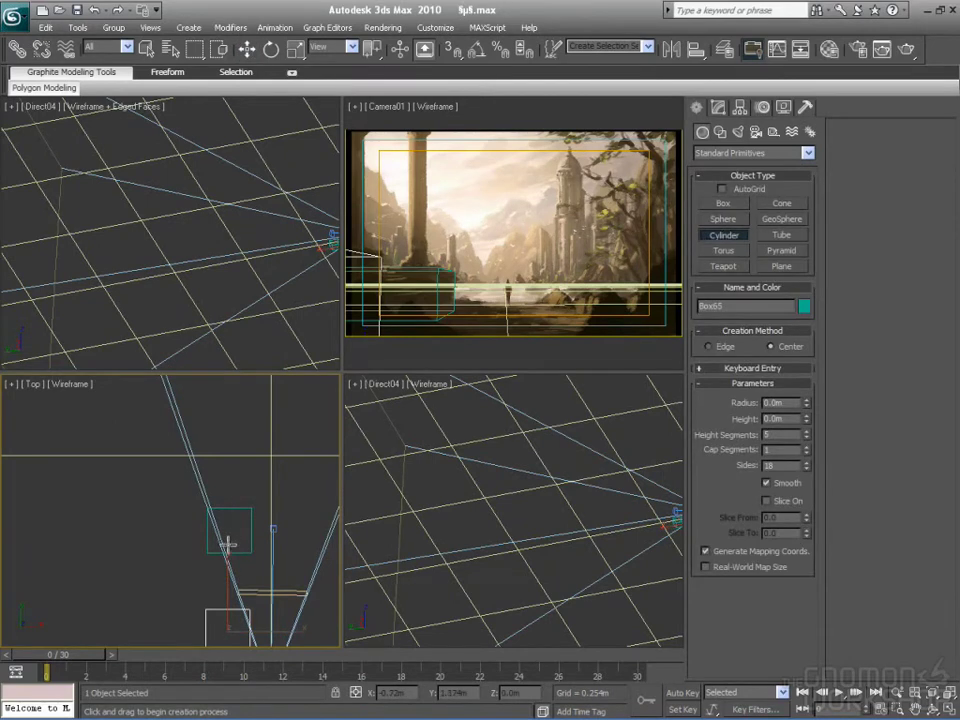
pyautogui.moveTo(229, 541); pyautogui.dragTo(228, 540)
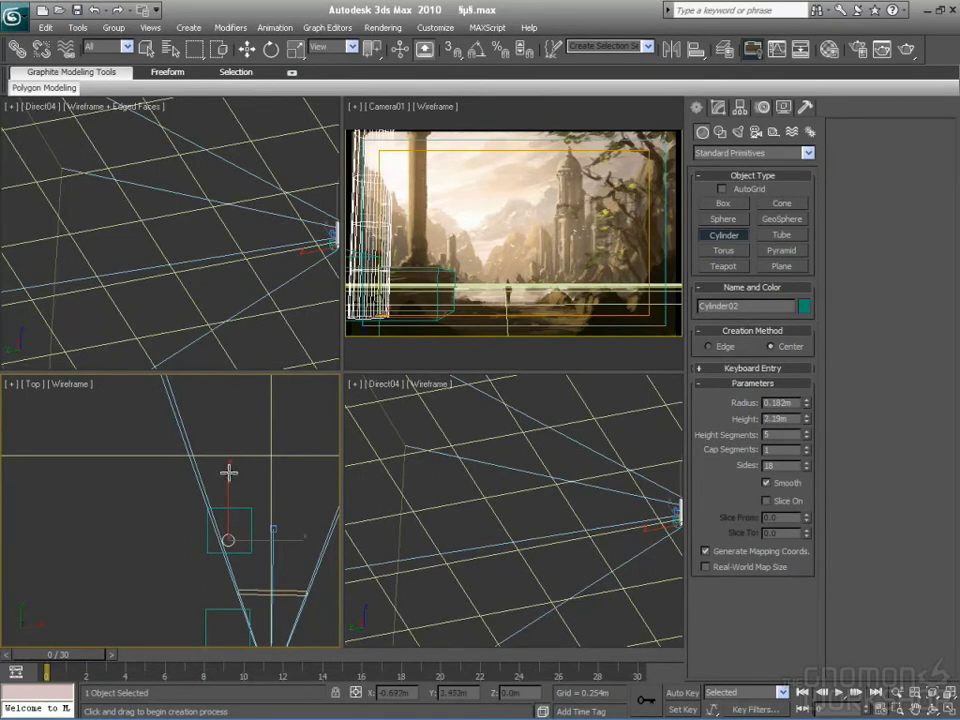
pyautogui.press('w')
pyautogui.moveTo(238, 531); pyautogui.dragTo(258, 513)
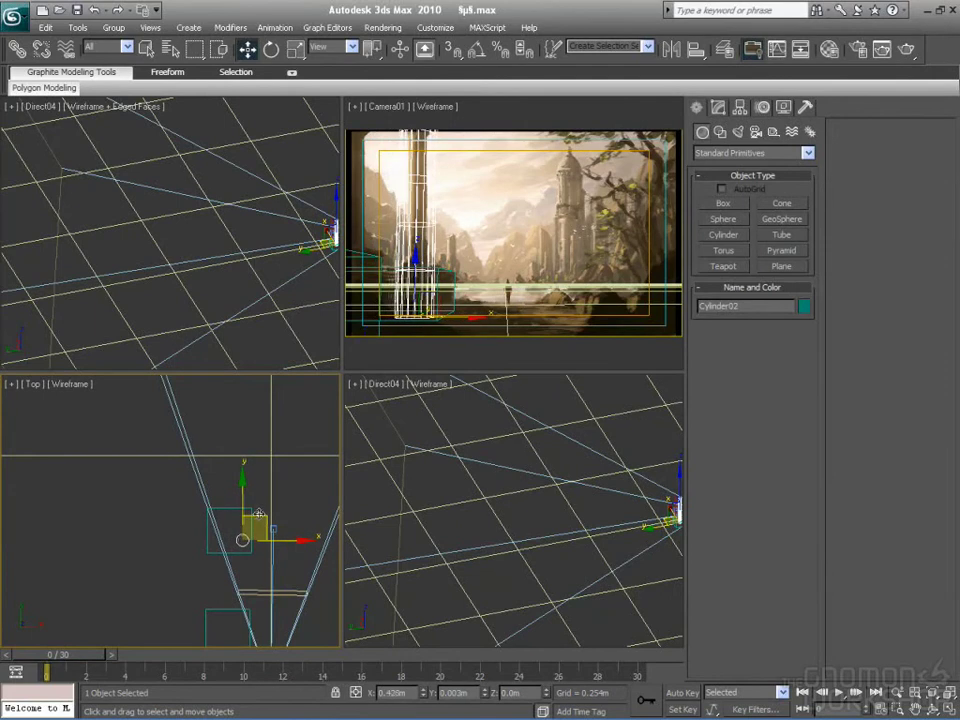
pyautogui.moveTo(417, 290); pyautogui.dragTo(417, 240)
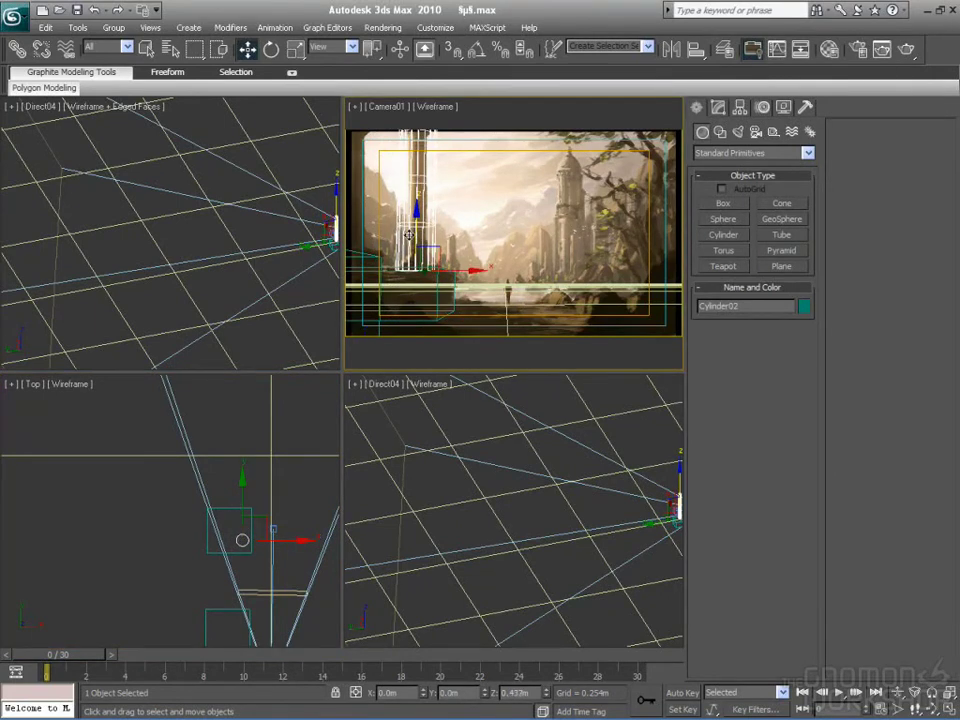
# - Show the Front view in the second Direct04 viewport and reduce the cylinder's radius to about 0.084 m
pyautogui.rightClick(525, 538)
pyautogui.press('f')
pyautogui.scroll(5, 501, 545)
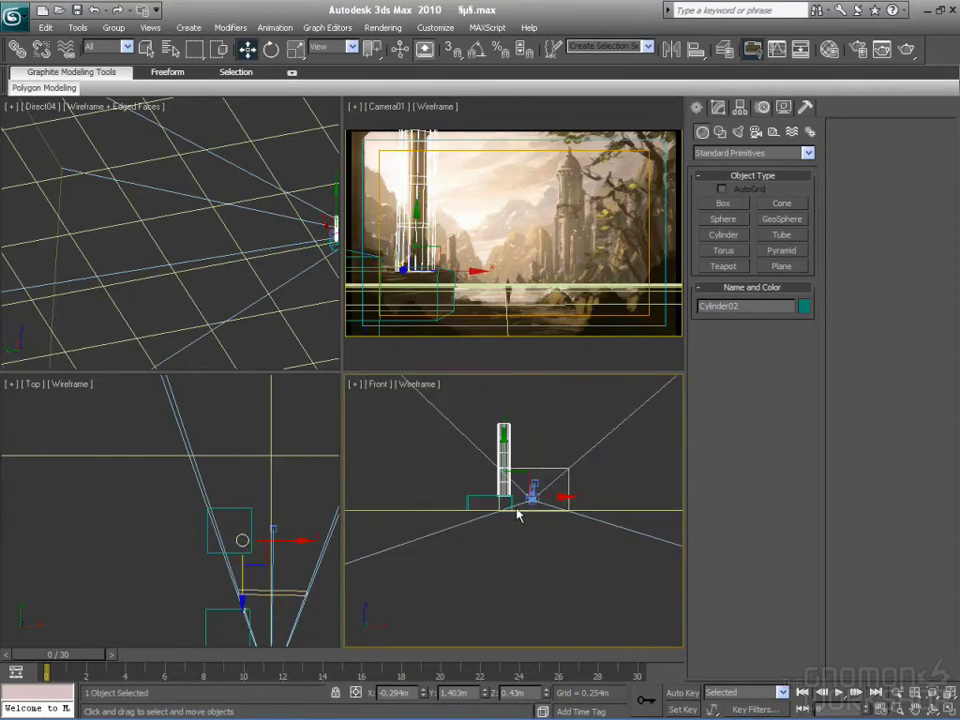
pyautogui.click(718, 108)
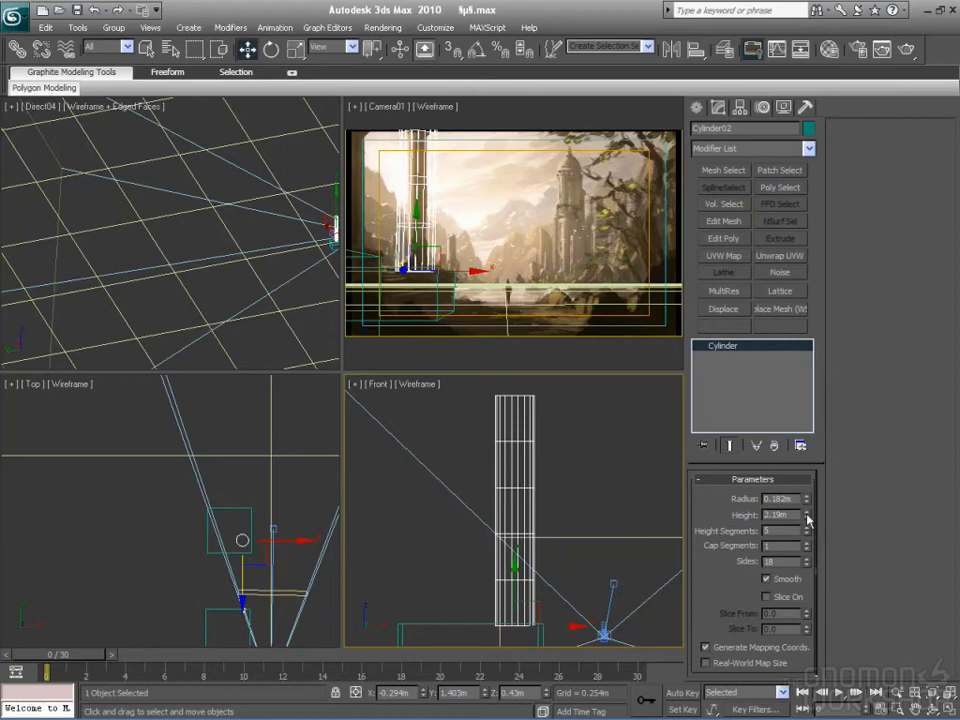
pyautogui.moveTo(807, 510); pyautogui.dragTo(801, 540)
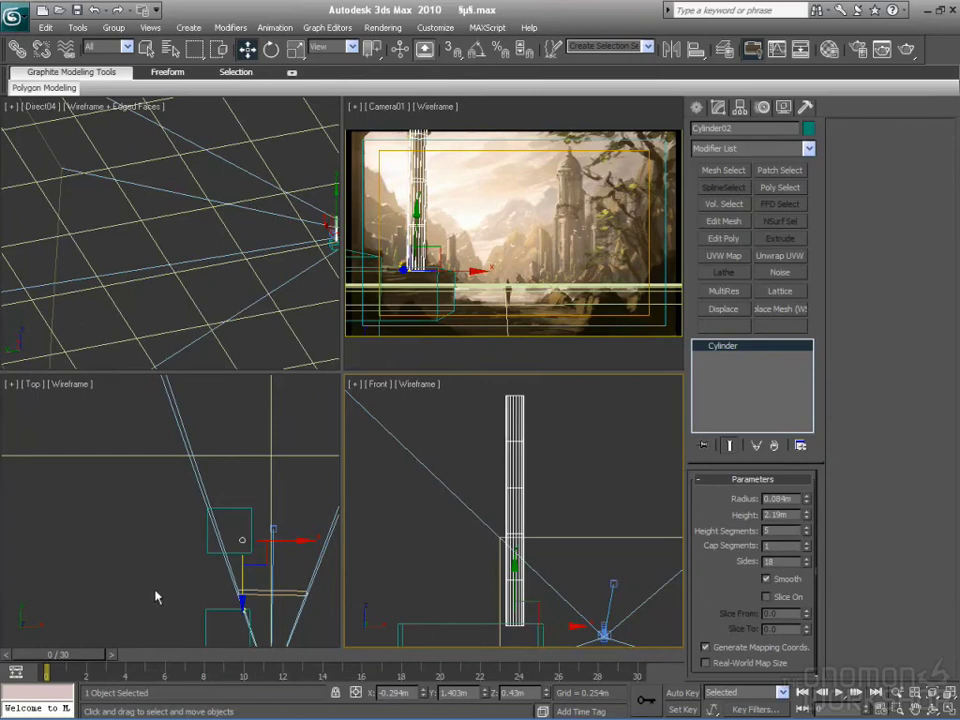
# - Copy the column toward the camera so that the copy stands on the nearer box
pyautogui.rightClick(243, 580)
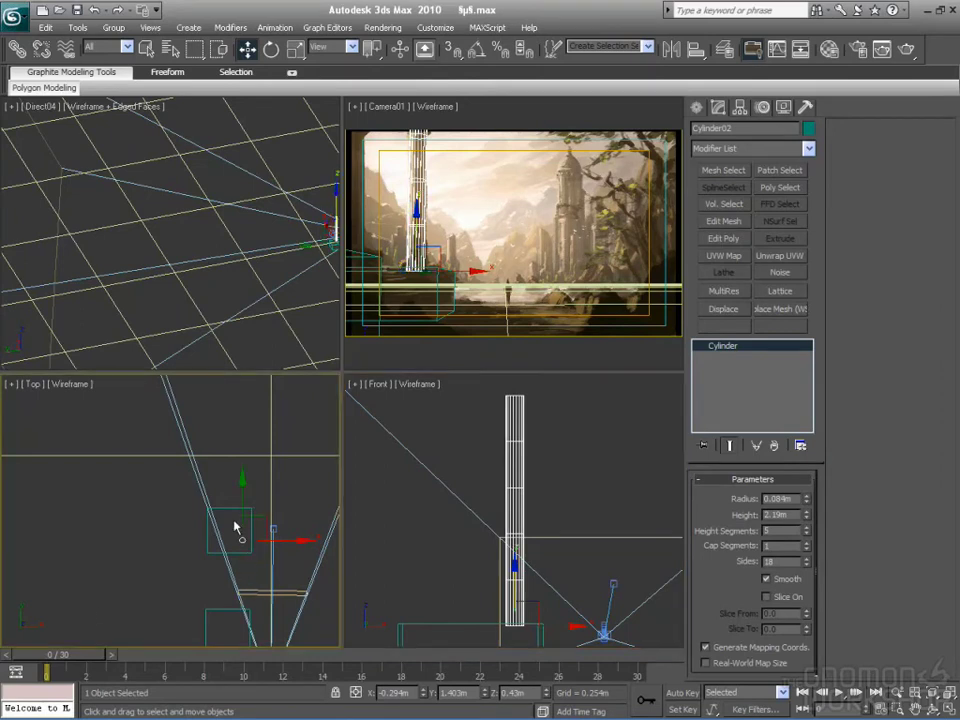
pyautogui.keyDown('shift'); pyautogui.moveTo(238, 510); pyautogui.dragTo(243, 567); pyautogui.keyUp('shift')
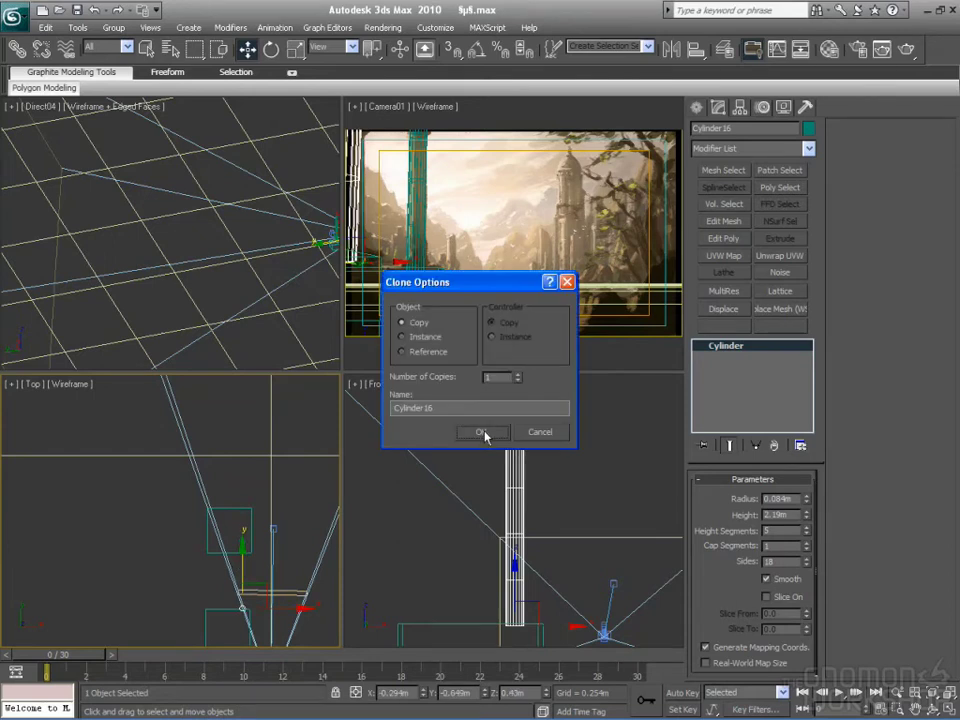
pyautogui.click(480, 432)
# - Move the nearer box to about Y -1.24 m and check the blocks against the painting by toggling the camera view's shading
pyautogui.click(223, 610)
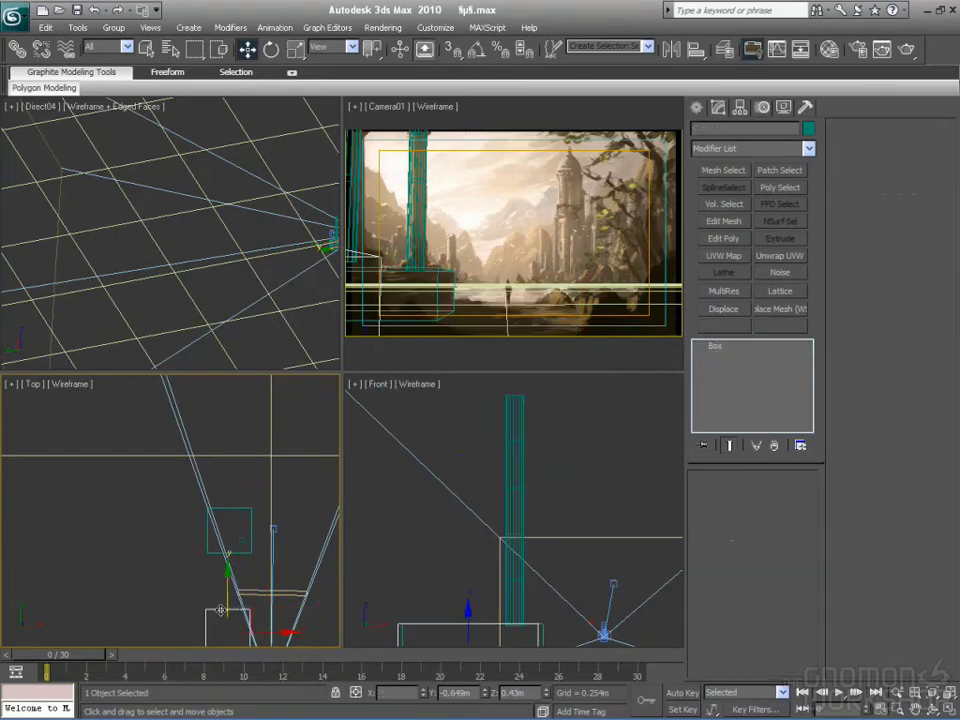
pyautogui.moveTo(228, 588); pyautogui.dragTo(228, 585)
pyautogui.rightClick(455, 348)
pyautogui.press('F3')
pyautogui.press('F3')
pyautogui.press('F3')
pyautogui.press('F3')
pyautogui.press('F3')
pyautogui.press('F3')
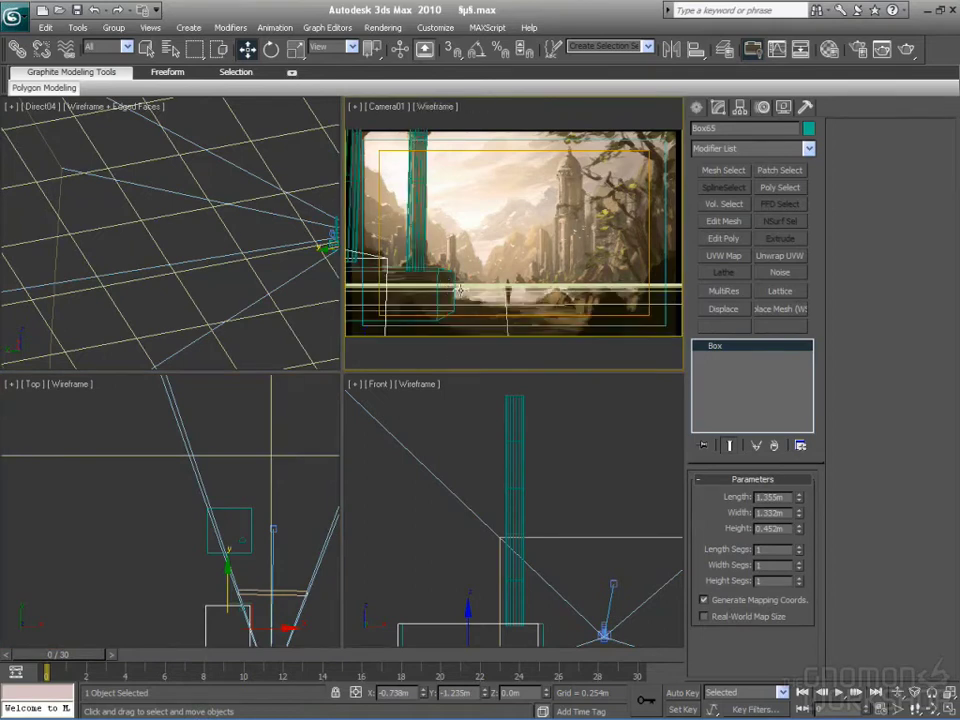
pyautogui.press('F3')
pyautogui.press('F3')
# - Copy the farther box into the far distance beyond the camera cone, at about X -7.6 m, Y 71.5 m
pyautogui.click(234, 516)
pyautogui.scroll(-3, 236, 514)
pyautogui.moveTo(236, 514); pyautogui.dragTo(216, 574, button='middle')
pyautogui.moveTo(251, 578); pyautogui.dragTo(229, 364)
pyautogui.click(483, 434)
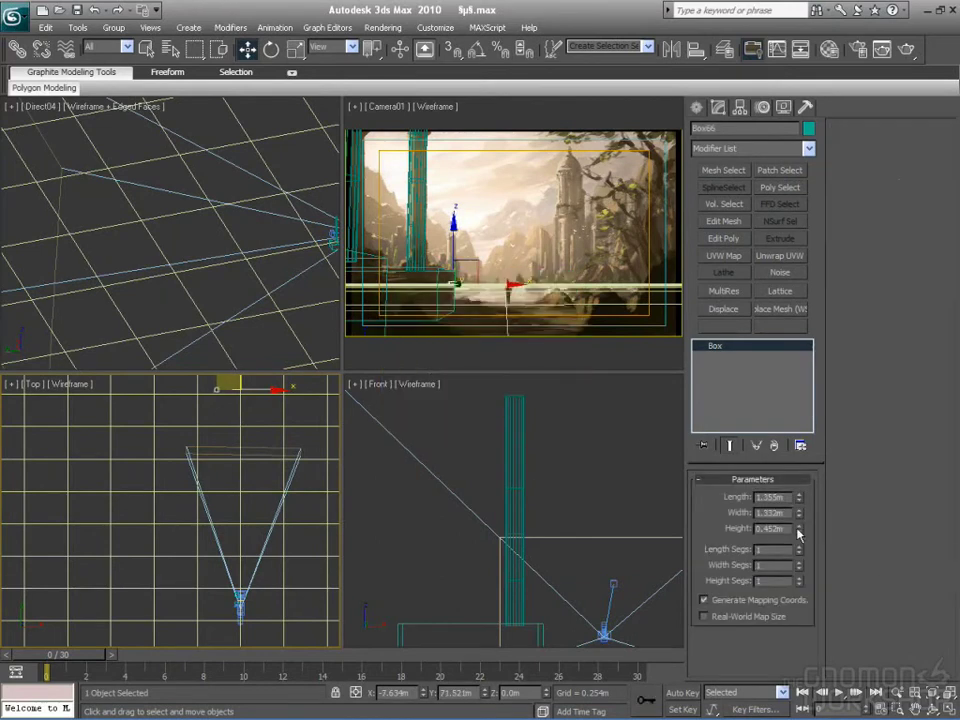
# - Raise the distant box's height to about 7.75 m and shift it left onto the painted ruin, at about X -8.2 m
pyautogui.click(775, 496)
pyautogui.rightClick(241, 399)
pyautogui.click(257, 407)
pyautogui.moveTo(251, 389); pyautogui.dragTo(250, 389)
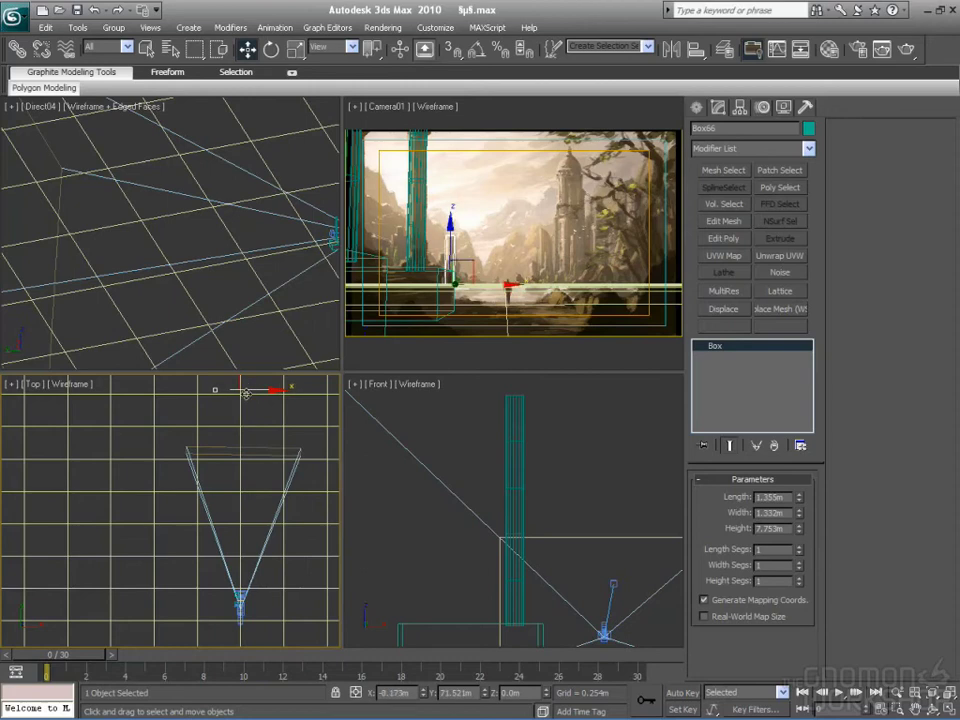
# - Make two copies of the distant box toward the far left ruins, the last at about X -14.6 m, Y 59.2 m
pyautogui.moveTo(246, 392); pyautogui.dragTo(264, 442, button='middle')
pyautogui.moveTo(264, 442)
pyautogui.keyDown('shift'); pyautogui.mouseDown()
pyautogui.moveTo(242, 447)
pyautogui.moveTo(237, 462)
pyautogui.mouseUp(); pyautogui.keyUp('shift')
pyautogui.click(478, 433)
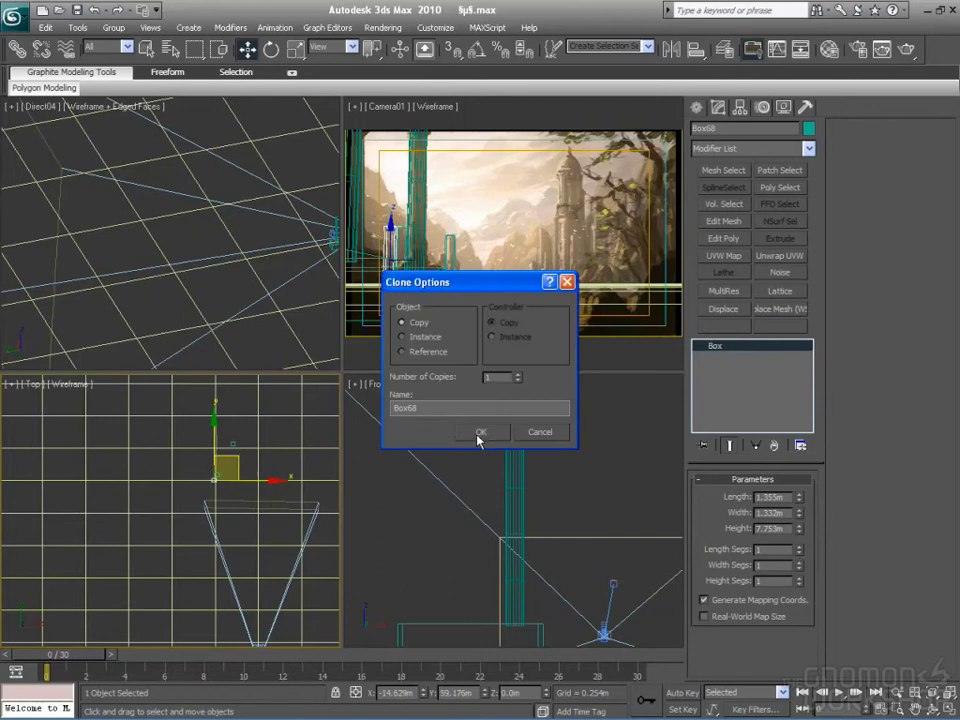
pyautogui.click(478, 433)
# - Resize the newest box copy to about 5.8 m high, 1.1 m wide and 11.8 m long, forming a long wall block
pyautogui.moveTo(798, 529); pyautogui.dragTo(800, 548)
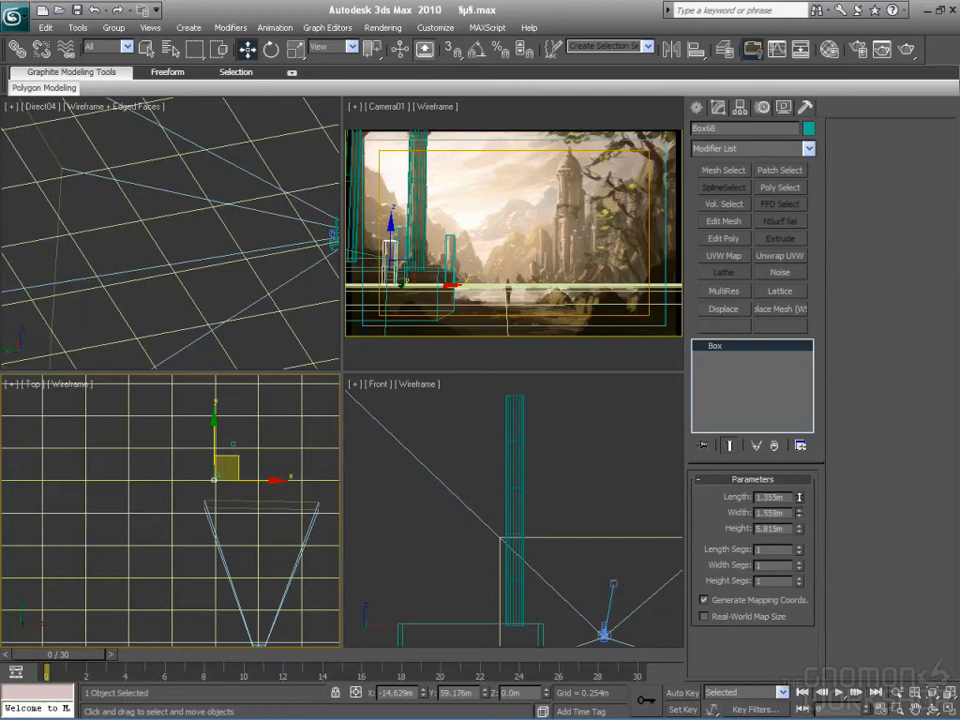
pyautogui.click(799, 522)
pyautogui.click(799, 510)
pyautogui.moveTo(799, 496); pyautogui.dragTo(799, 432)
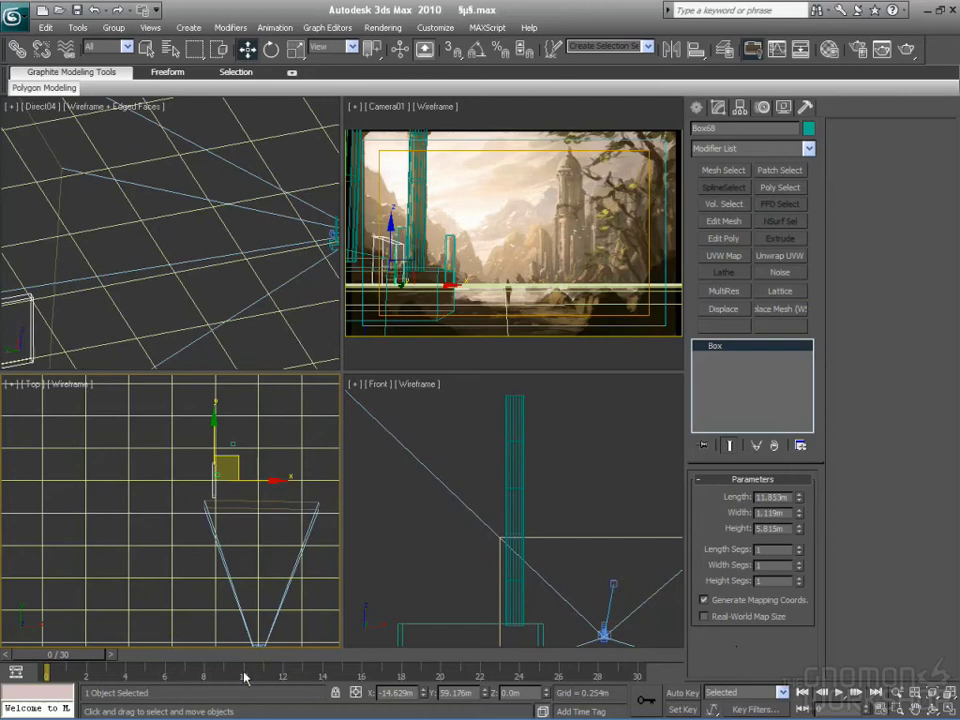
# - Move the long block toward the camera to about Y 55.6 m and check it against the painting in the enlarged camera view
pyautogui.rightClick(208, 428)
pyautogui.click(222, 448)
pyautogui.moveTo(222, 448); pyautogui.dragTo(213, 449)
pyautogui.rightClick(465, 246)
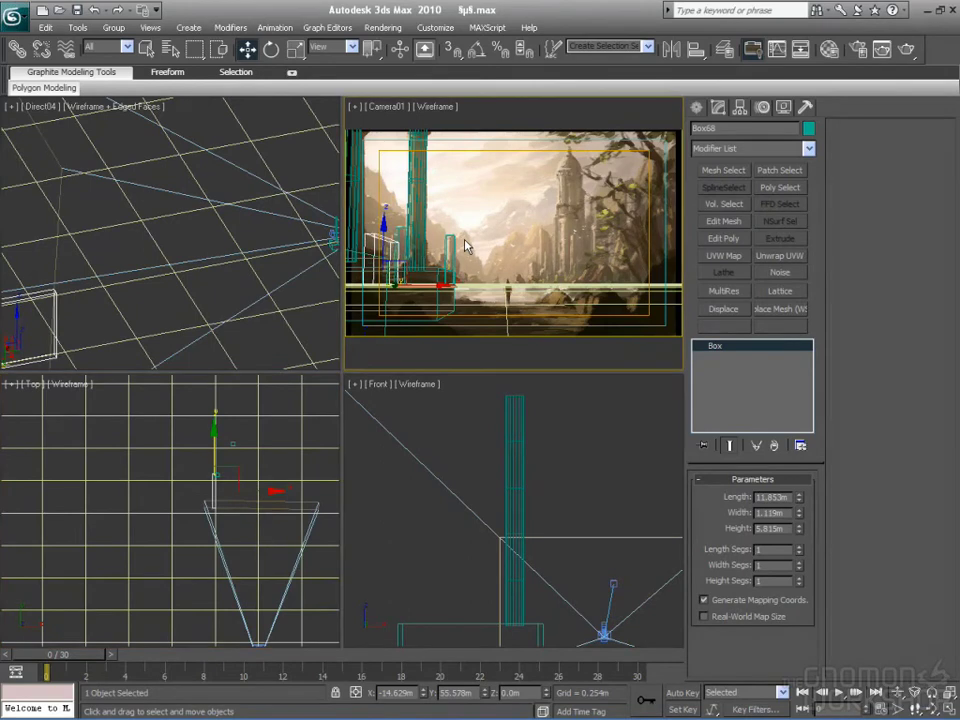
pyautogui.hotkey('alt', 'w')
pyautogui.press('F3')
pyautogui.press('F3')
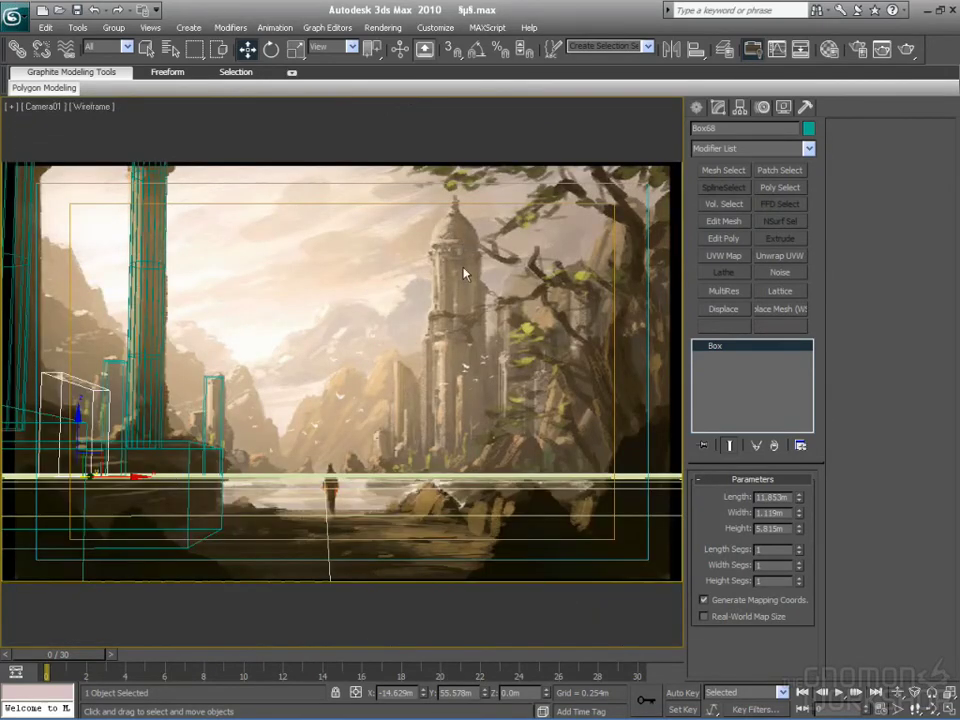
# - Select all eight blockout objects in the shaded camera view and assign the plain gray material to them
pyautogui.moveTo(462, 266); pyautogui.dragTo(1, 598)
pyautogui.press('F3')
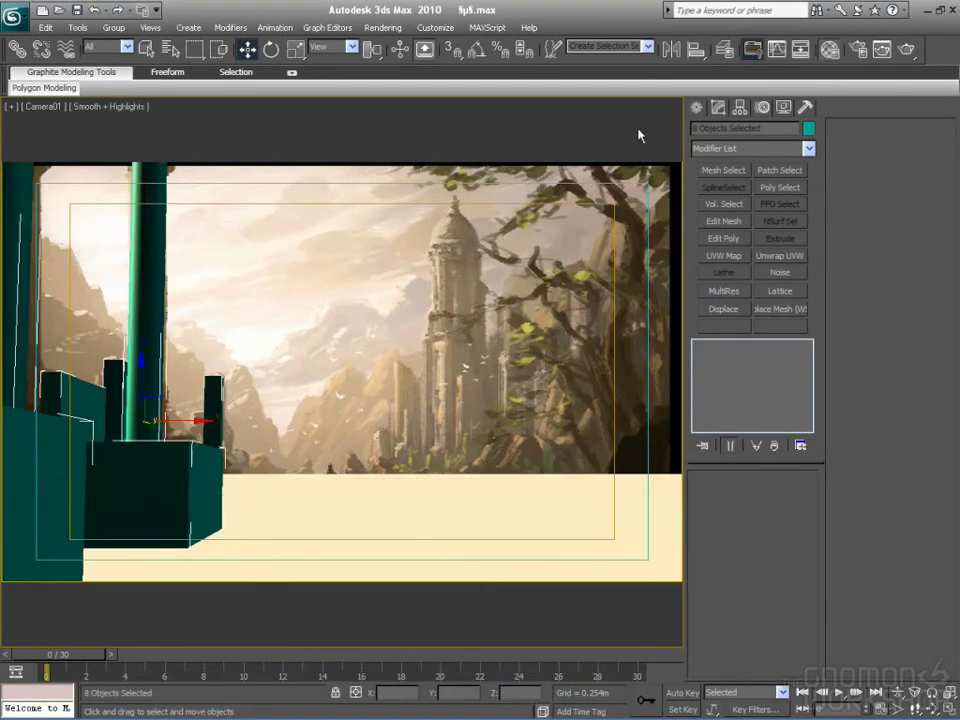
pyautogui.press('m')
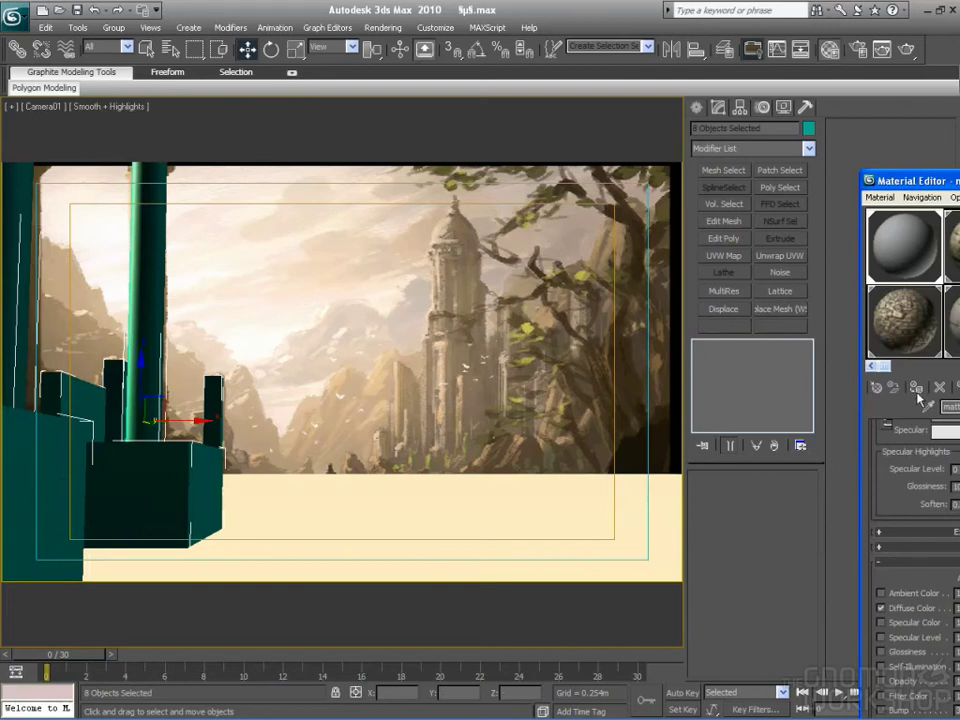
pyautogui.click(918, 389)
pyautogui.click(321, 424)
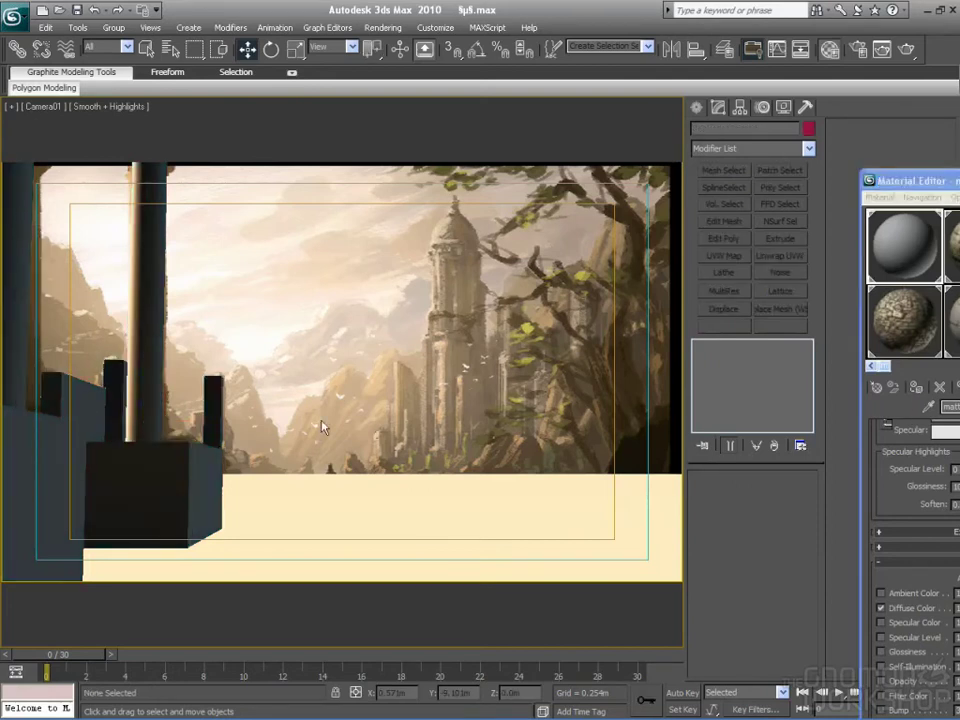
# - Nudge the column on the farther box to about X -0.28 m, toggling shading to match it to the painted column
pyautogui.press('F3')
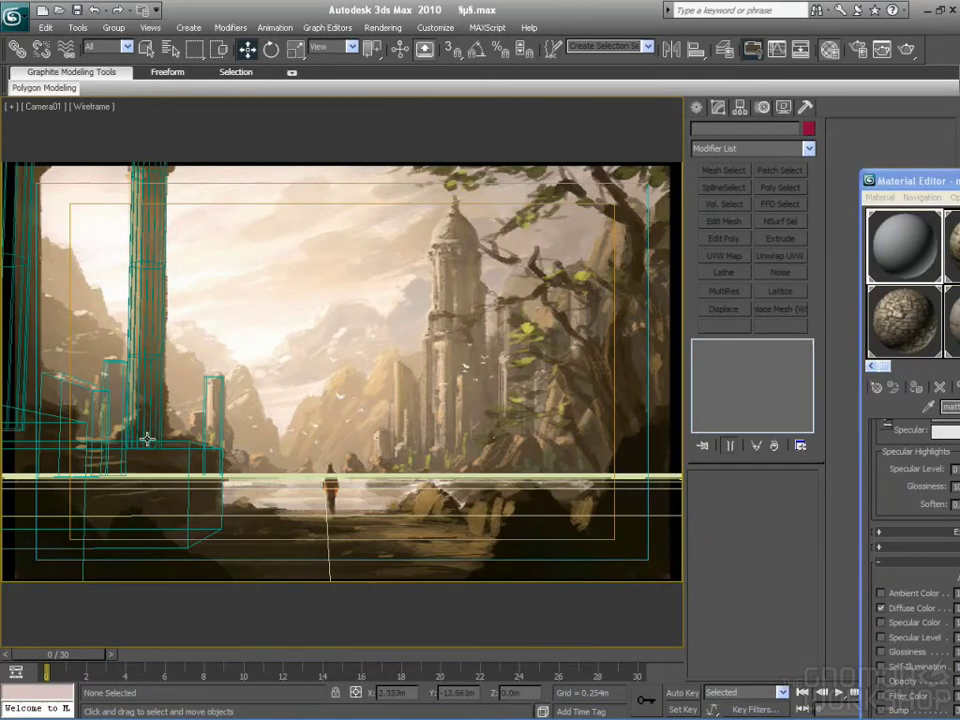
pyautogui.click(147, 423)
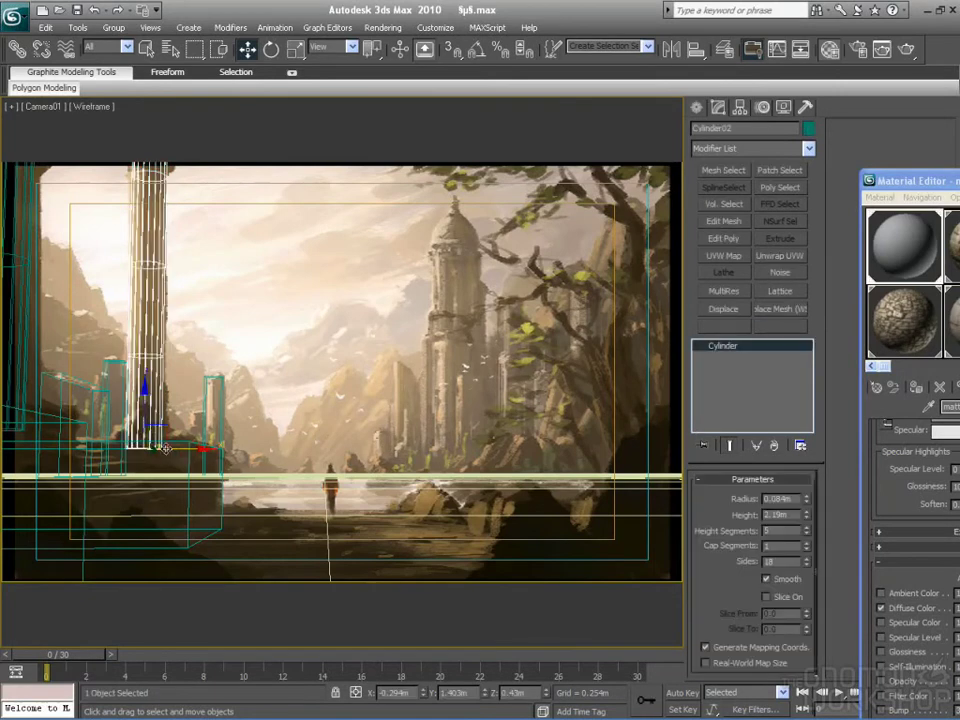
pyautogui.press('F3')
pyautogui.press('F3')
pyautogui.press('F3')
pyautogui.press('F3')
pyautogui.press('F3')
pyautogui.press('F3')
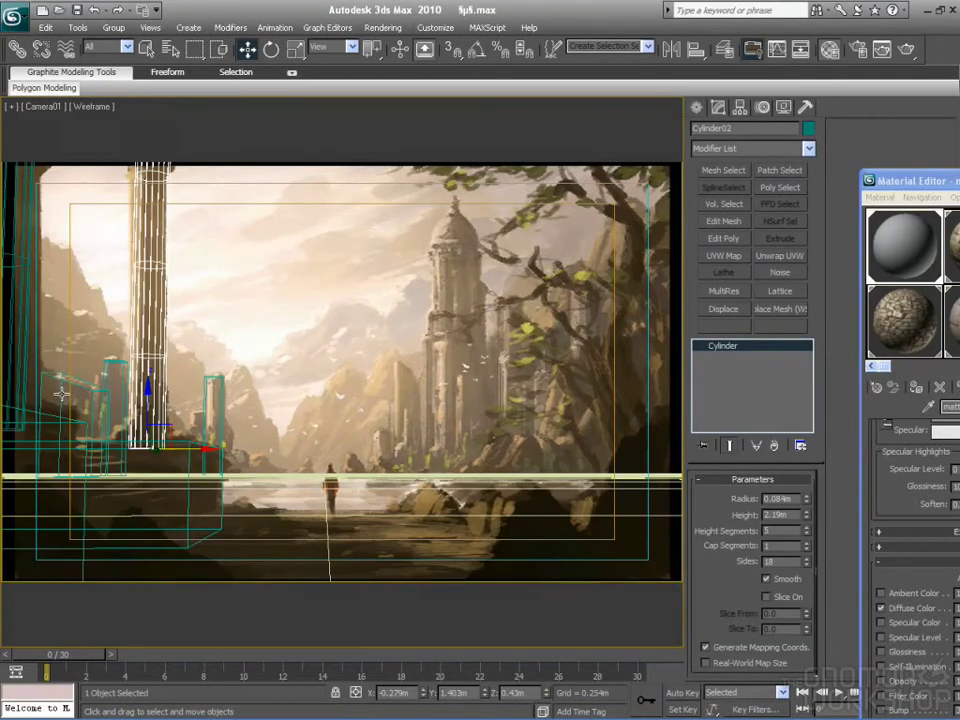
# - Turn on edged faces in the camera view and compare the blocks with the painting in shaded and wireframe display
pyautogui.press('F3')
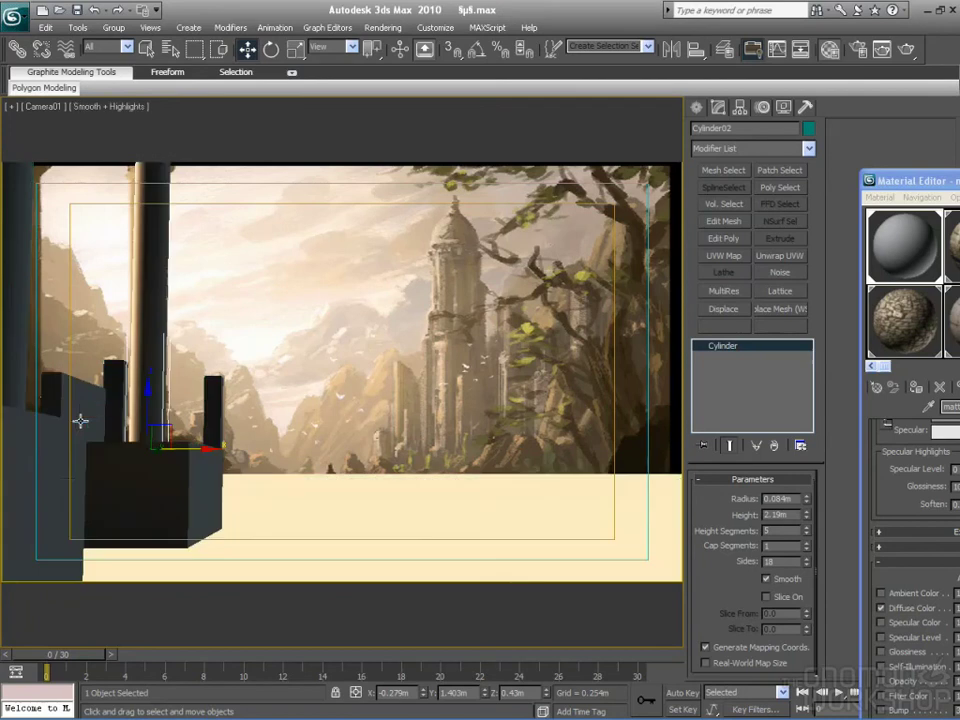
pyautogui.press('F4')
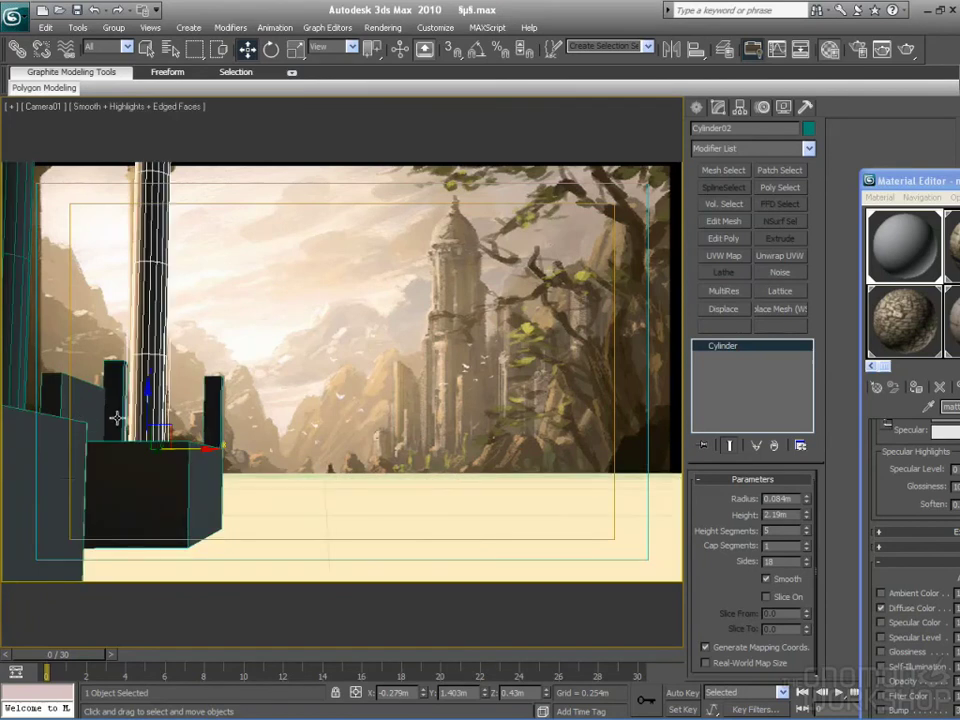
pyautogui.press('F3')
pyautogui.press('F3')
pyautogui.press('F3')
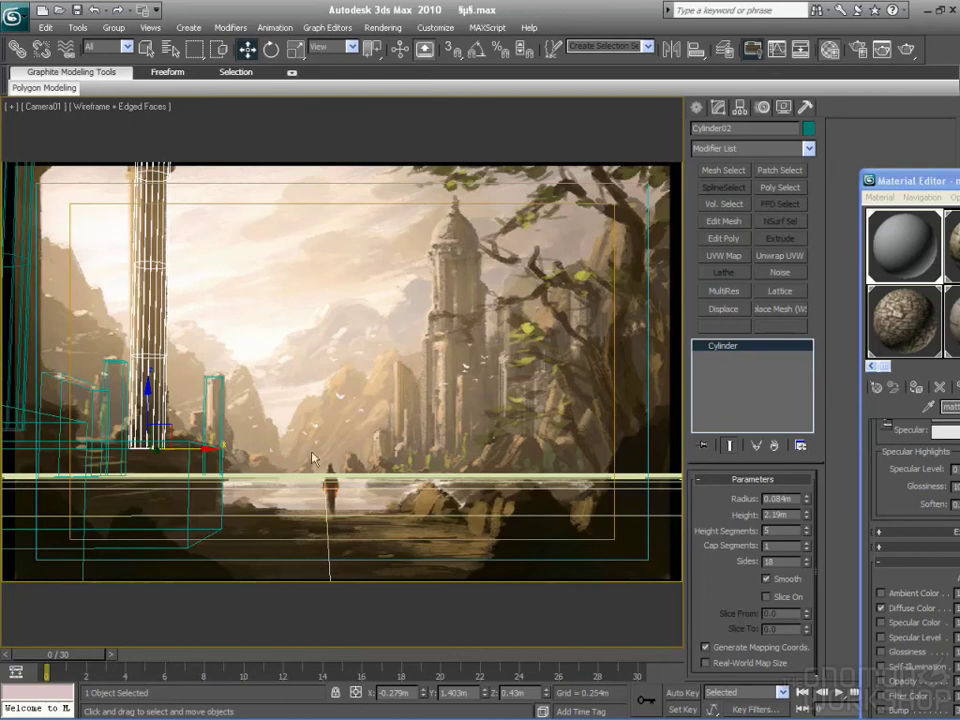
pyautogui.click(384, 358)
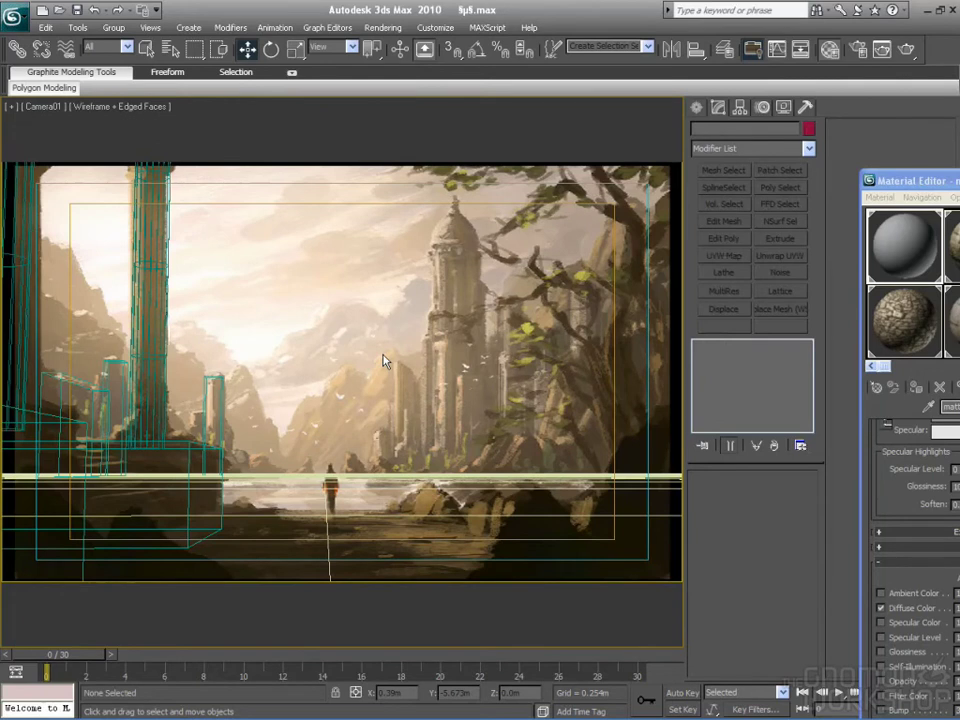
# - Show the detailed ruins geometry over the painting in the enlarged camera view, shaded, and toggle its visibility to compare both
pyautogui.hotkey('alt', 'w')
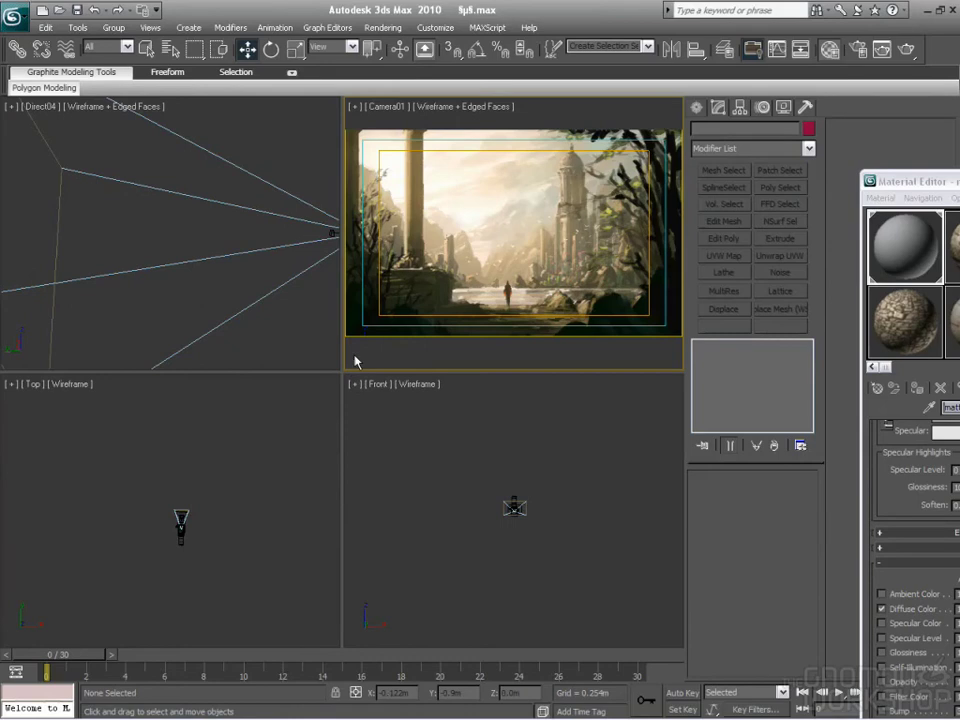
pyautogui.hotkey('alt', 'w')
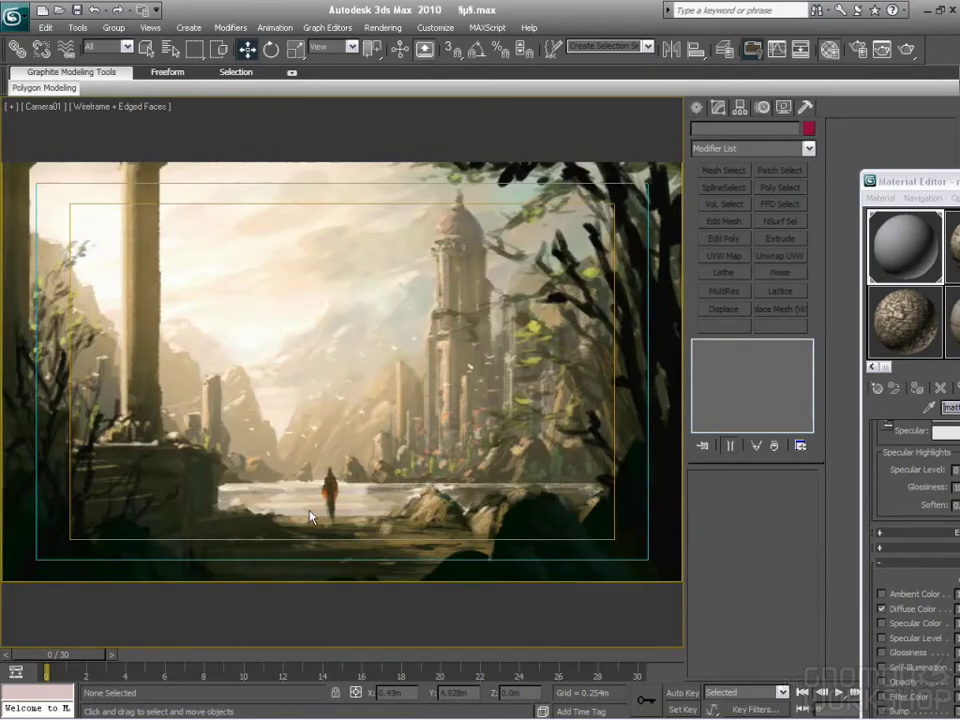
pyautogui.hotkey('shift', 'g')
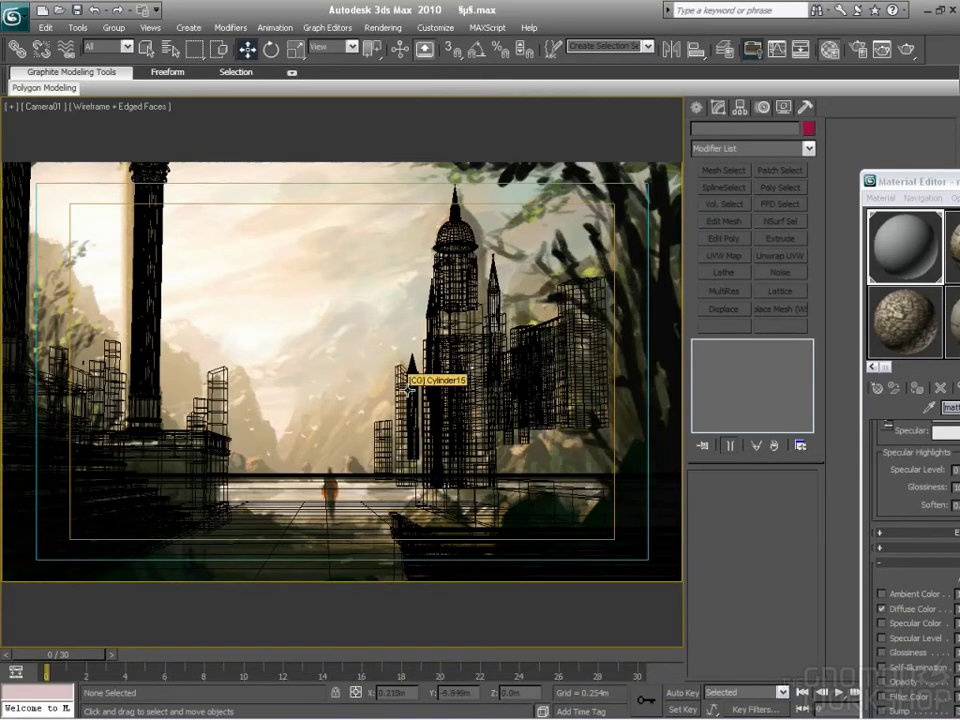
pyautogui.press('F3')
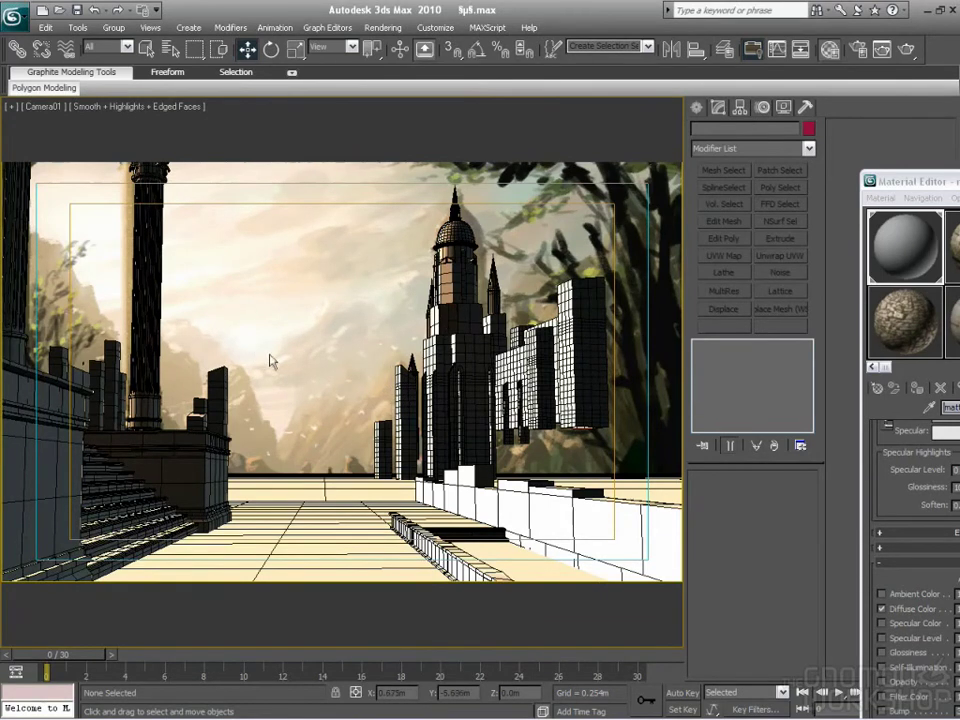
pyautogui.hotkey('shift', 'g')
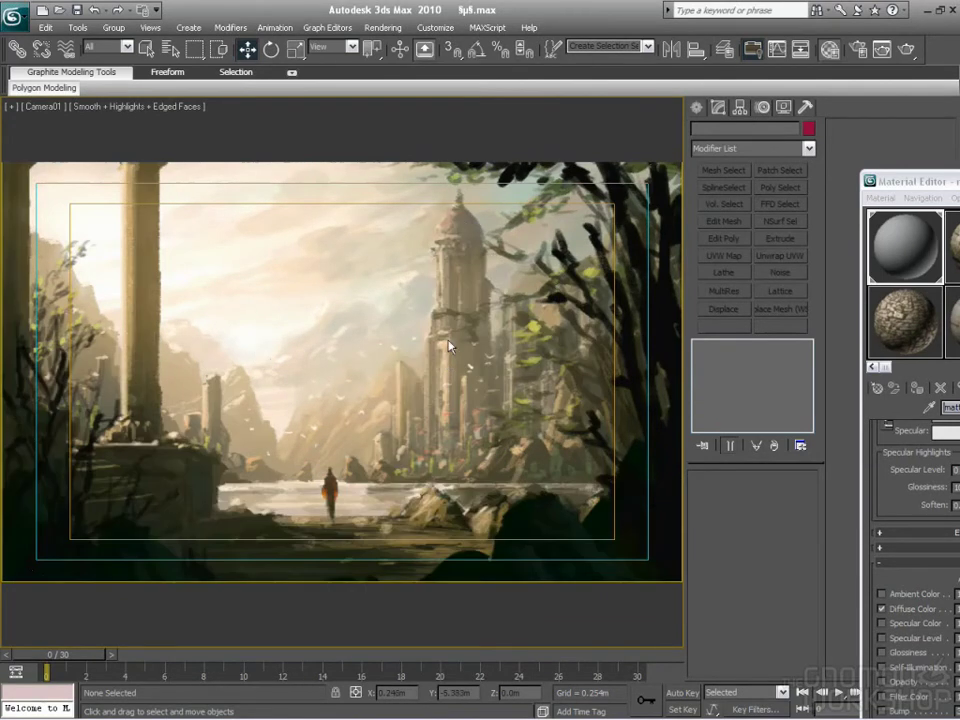
pyautogui.hotkey('shift', 'g')
# - Delete the large ground plane behind the detailed ruins and check the scene against the painting in wireframe and shaded display
pyautogui.click(262, 482)
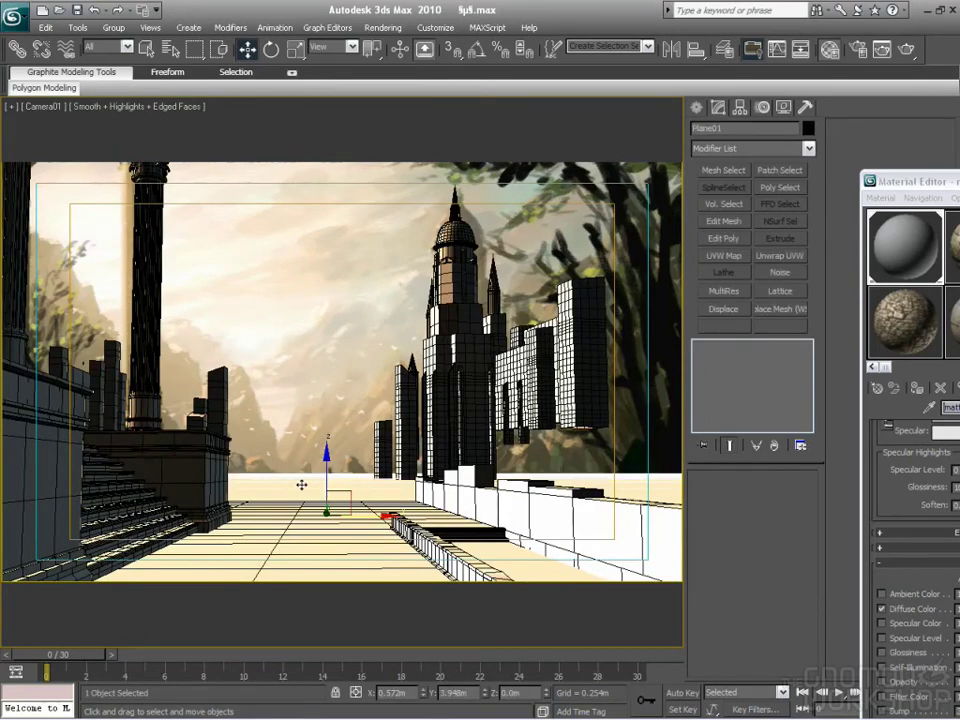
pyautogui.press('Delete')
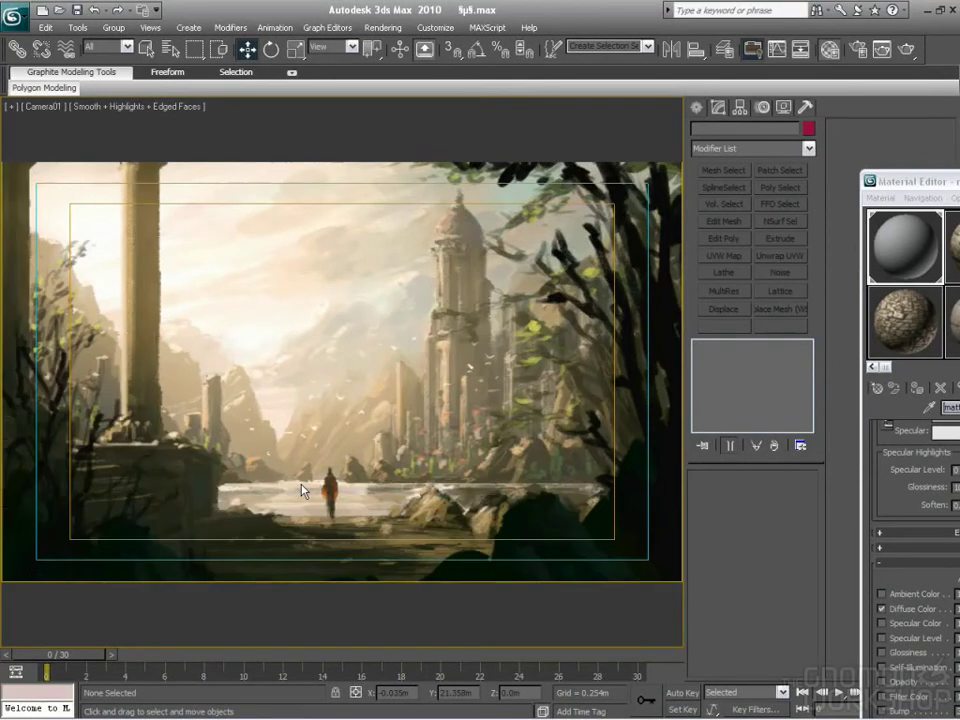
pyautogui.press('F3')
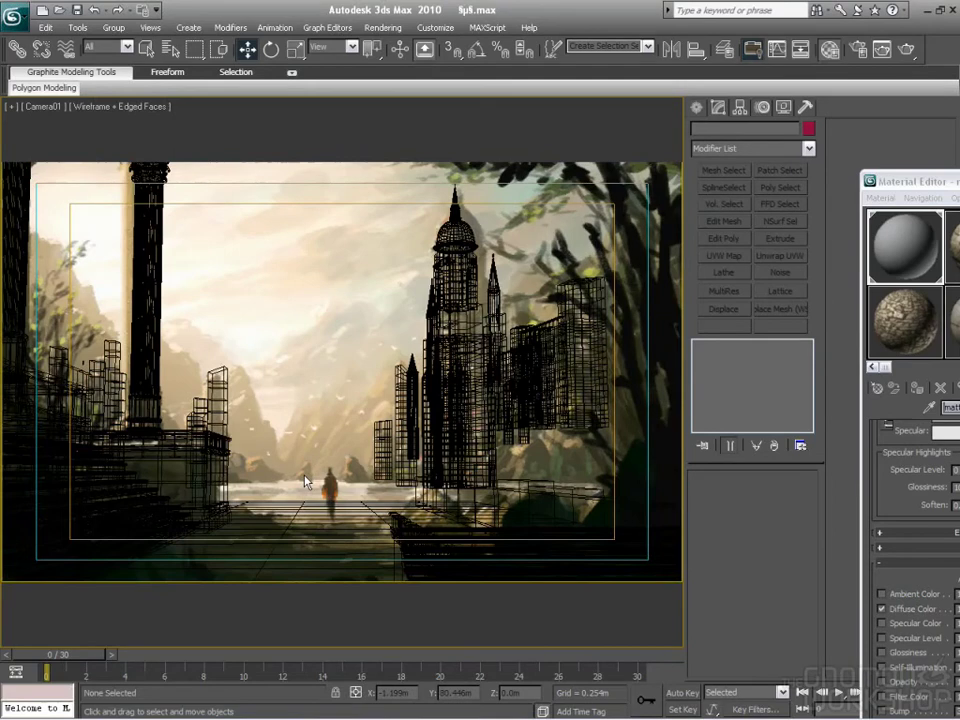
pyautogui.press('F3')
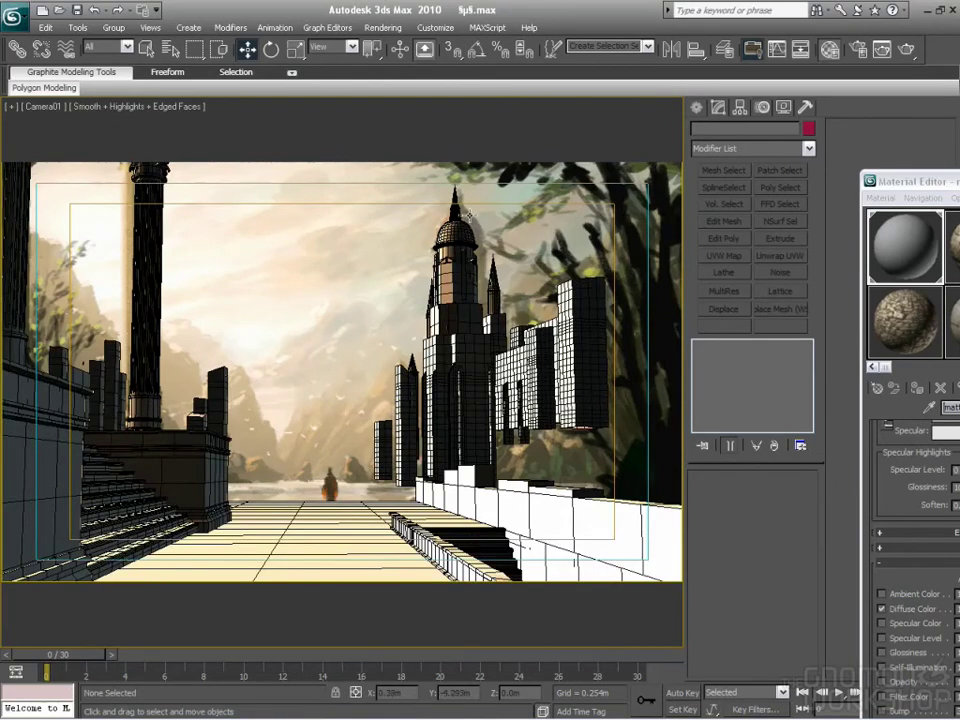
# - Select the whole ruins group and orbit around it in a Perspective view with edged faces turned off
pyautogui.click(485, 524)
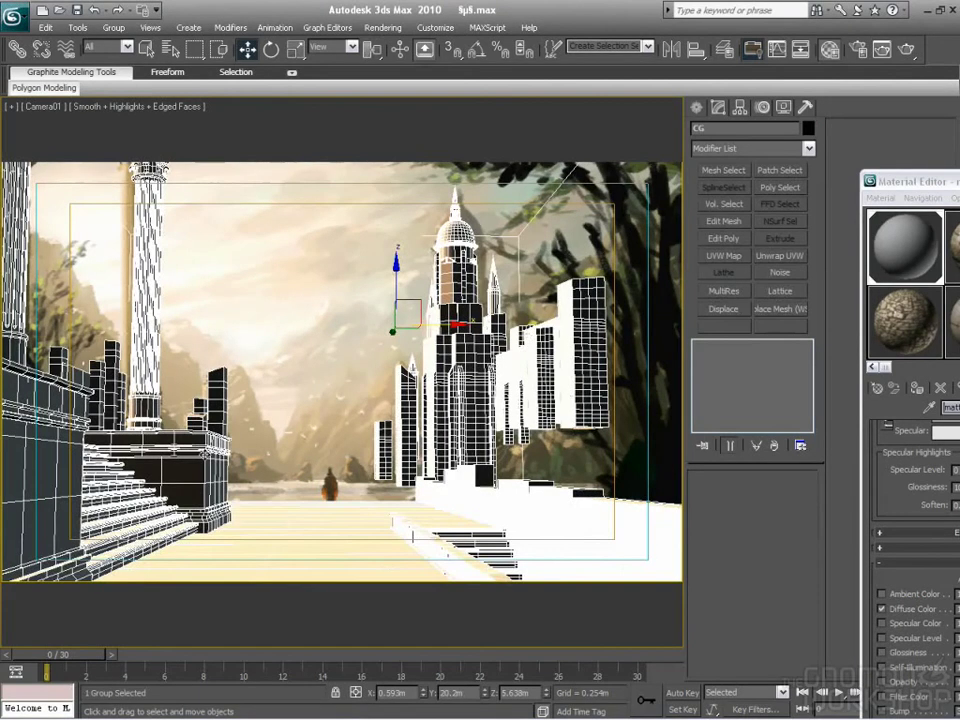
pyautogui.press('p')
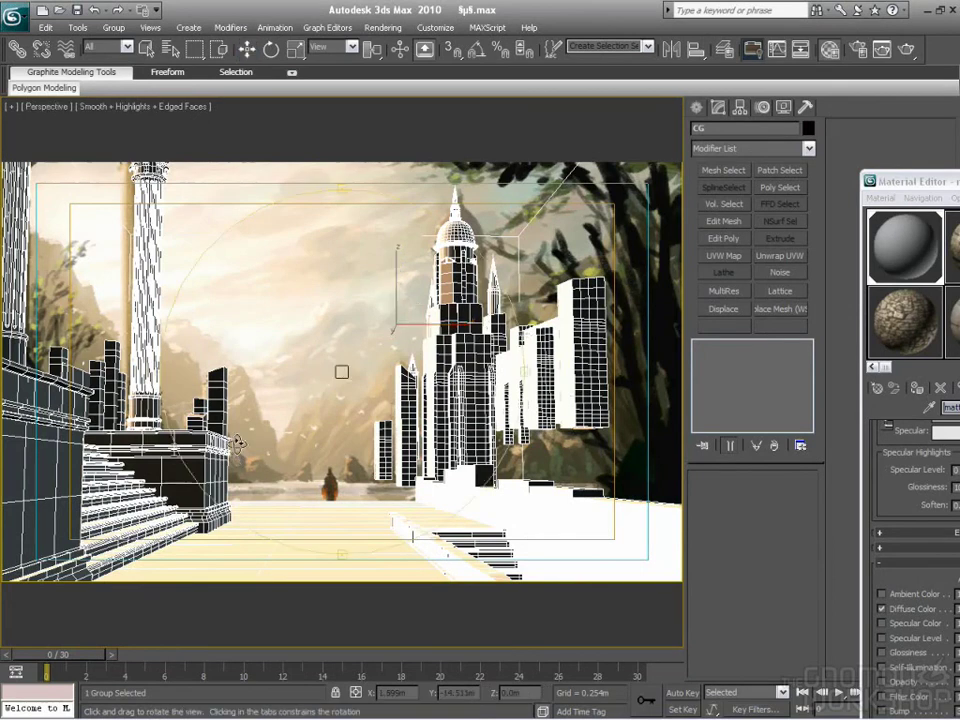
pyautogui.keyDown('alt'); pyautogui.moveTo(270, 437); pyautogui.dragTo(194, 352, button='middle'); pyautogui.keyUp('alt')
pyautogui.press('F4')
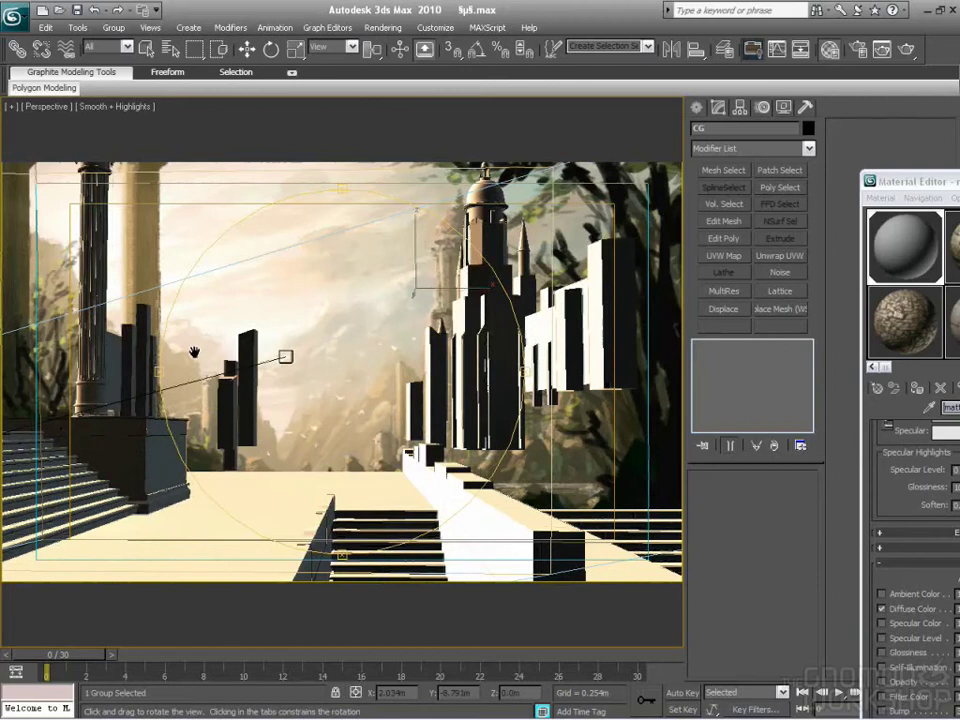